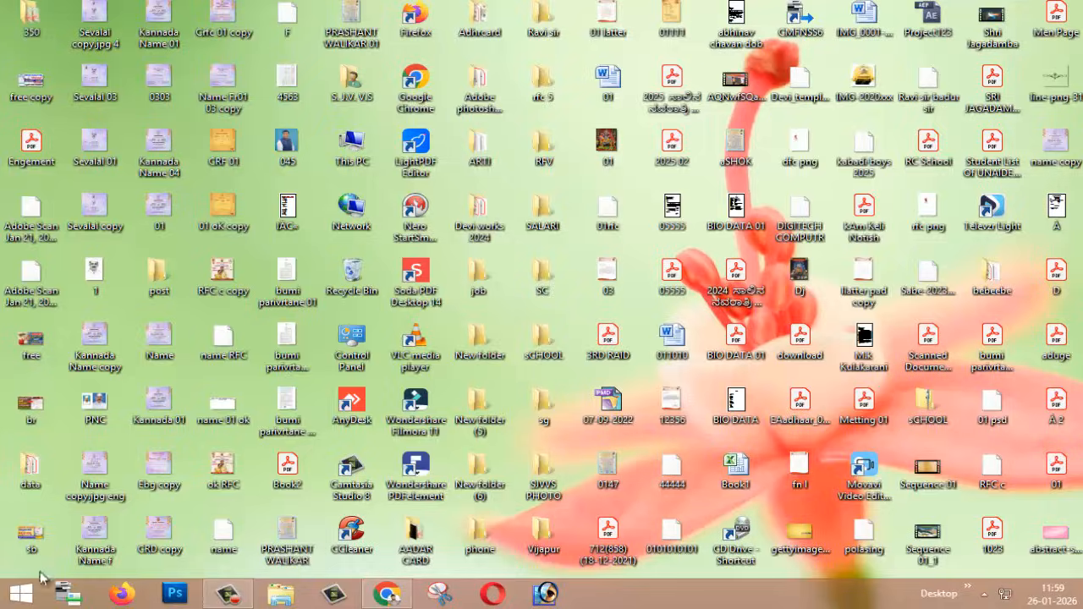
# Start Microsoft Word 2010 with a blank document and dismiss the Office activation wizard.
pyautogui.click(20, 595)
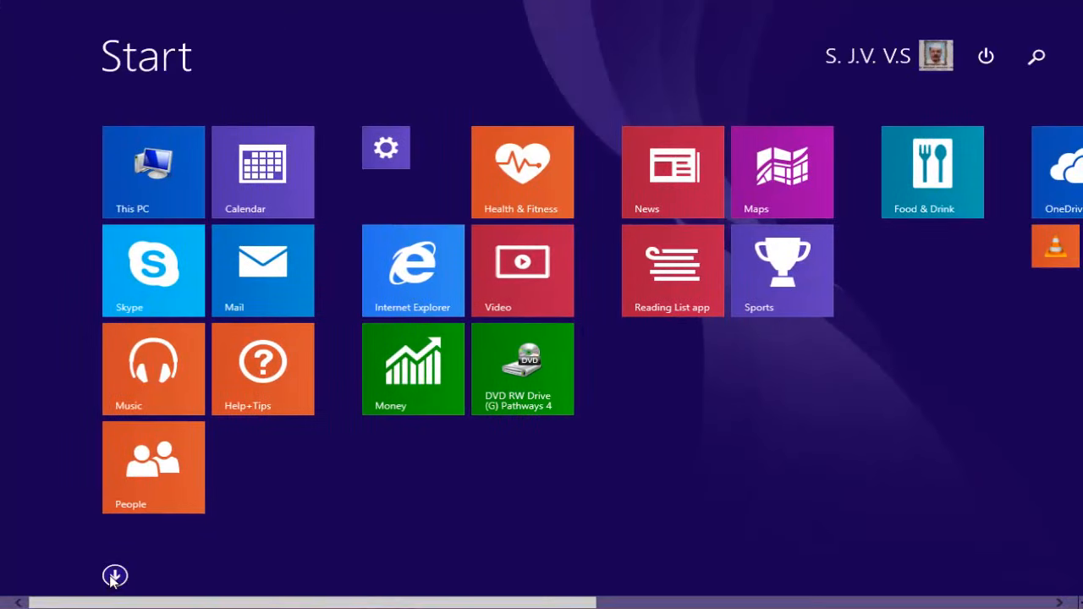
pyautogui.click(114, 575)
pyautogui.scroll(-10, 544, 411)
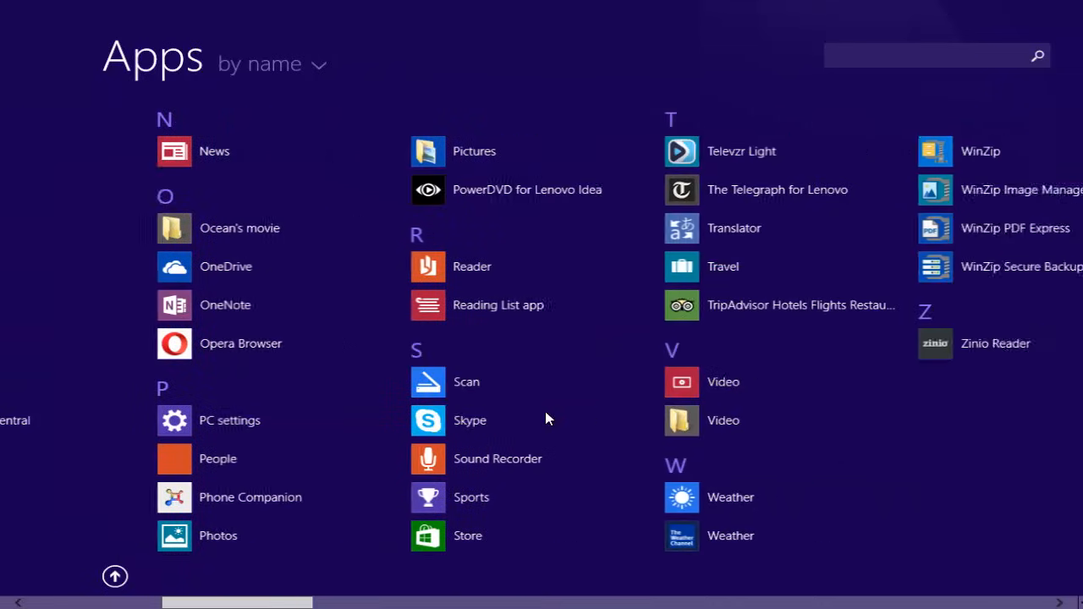
pyautogui.scroll(-15, 544, 418)
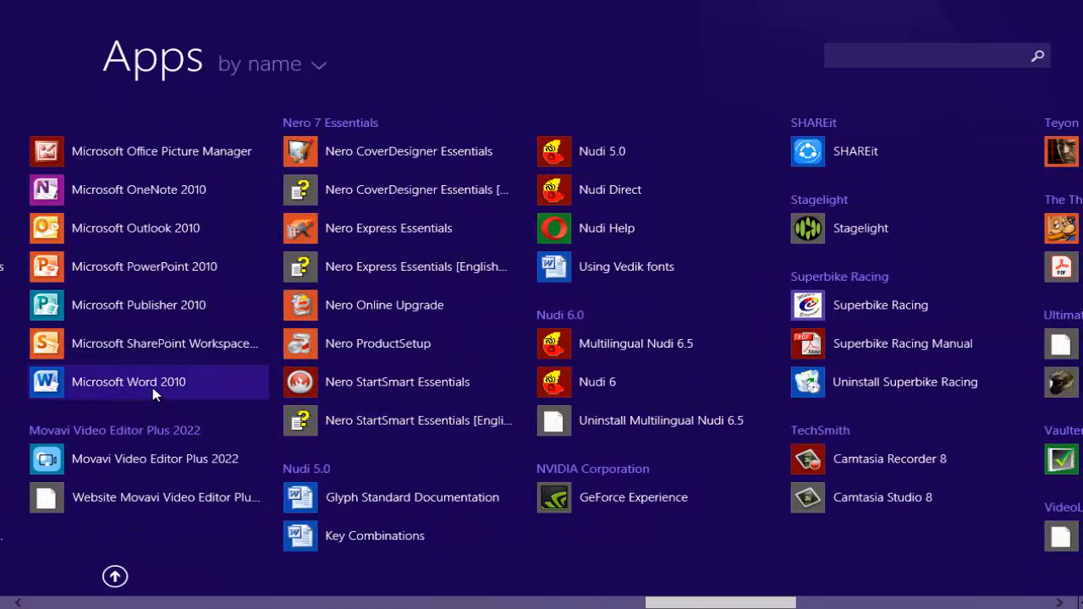
pyautogui.click(152, 387)
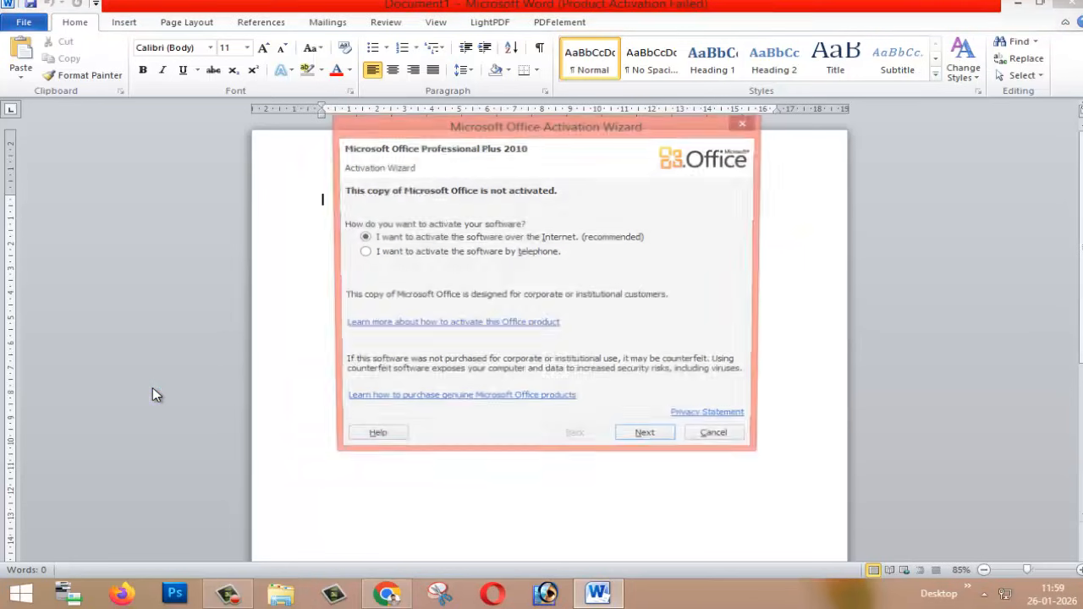
pyautogui.click(718, 438)
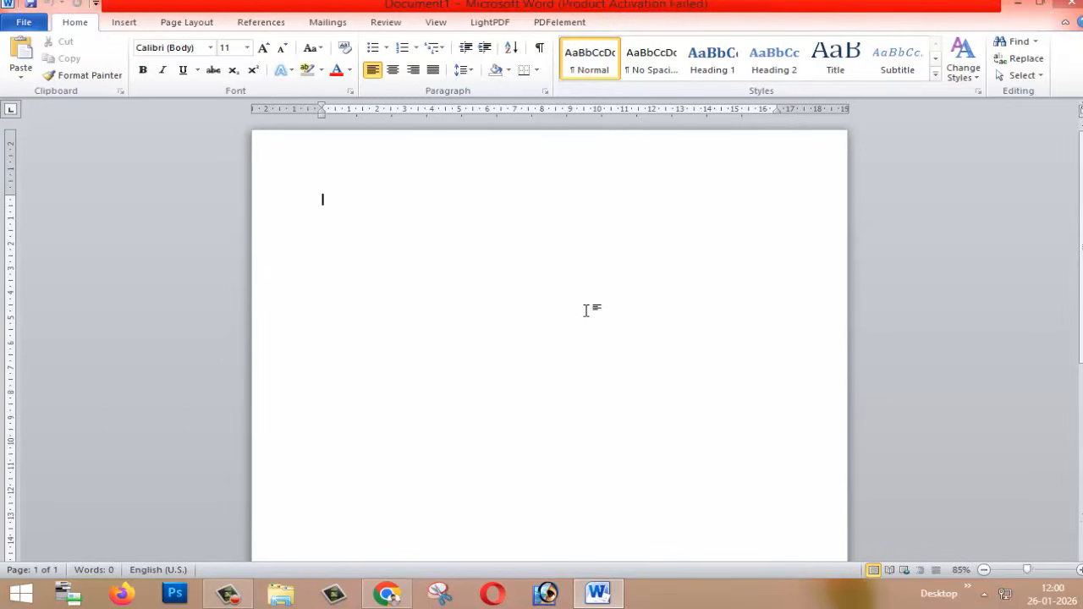
# Set the document's paper size to A4.
pyautogui.click(188, 23)
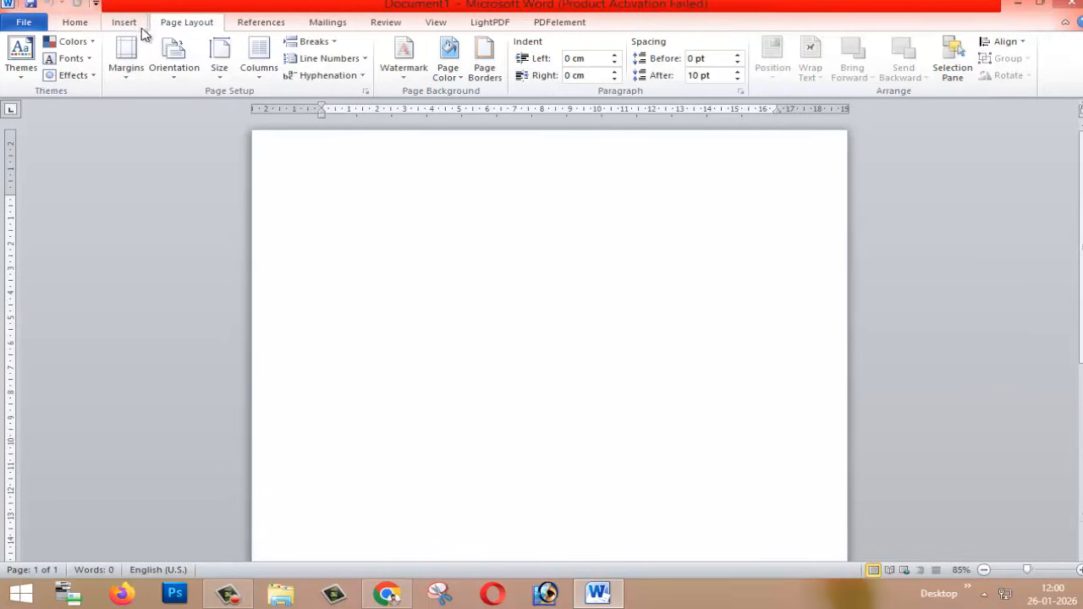
pyautogui.click(219, 76)
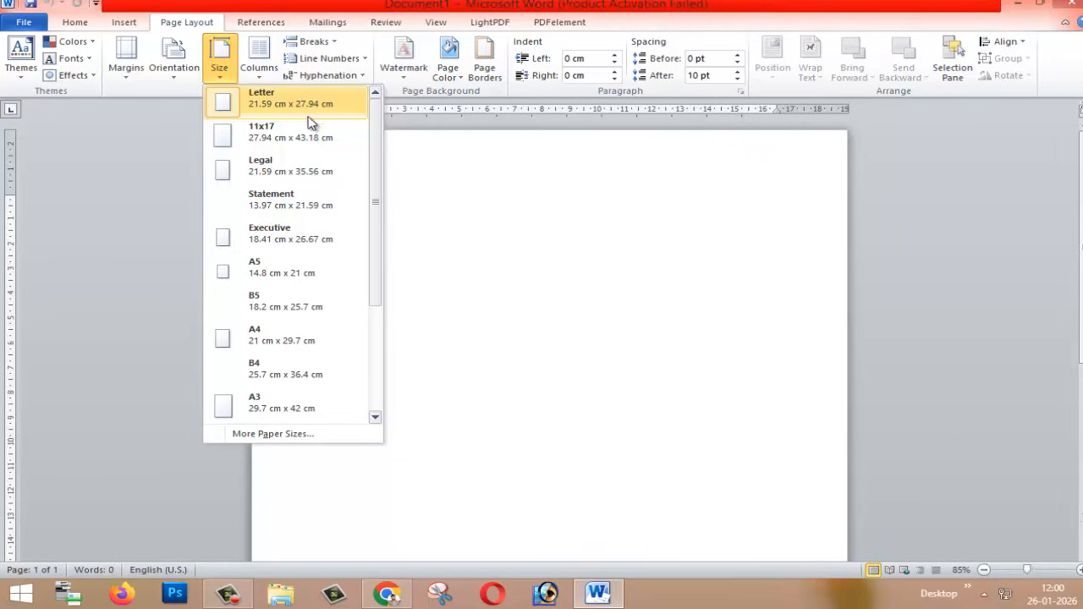
pyautogui.click(284, 338)
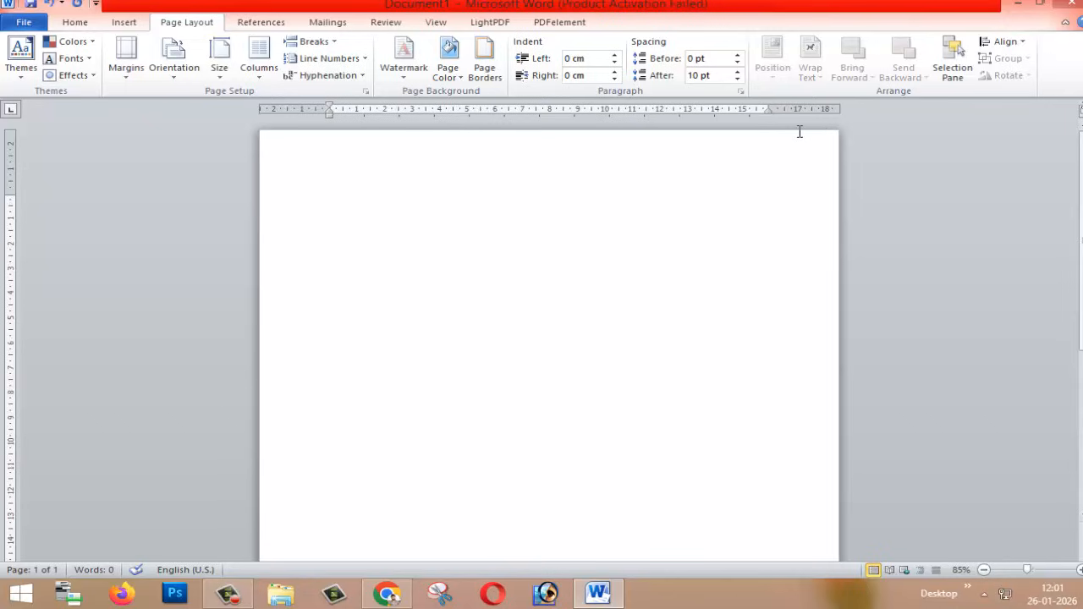
# Try the Narrow margin preset on the page.
pyautogui.click(124, 83)
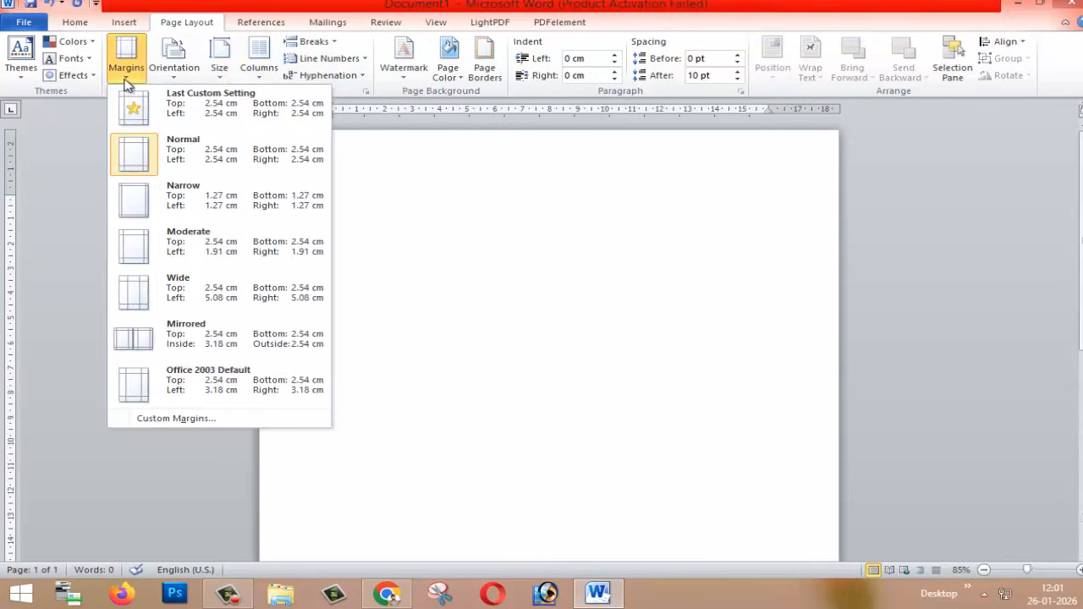
pyautogui.click(809, 166)
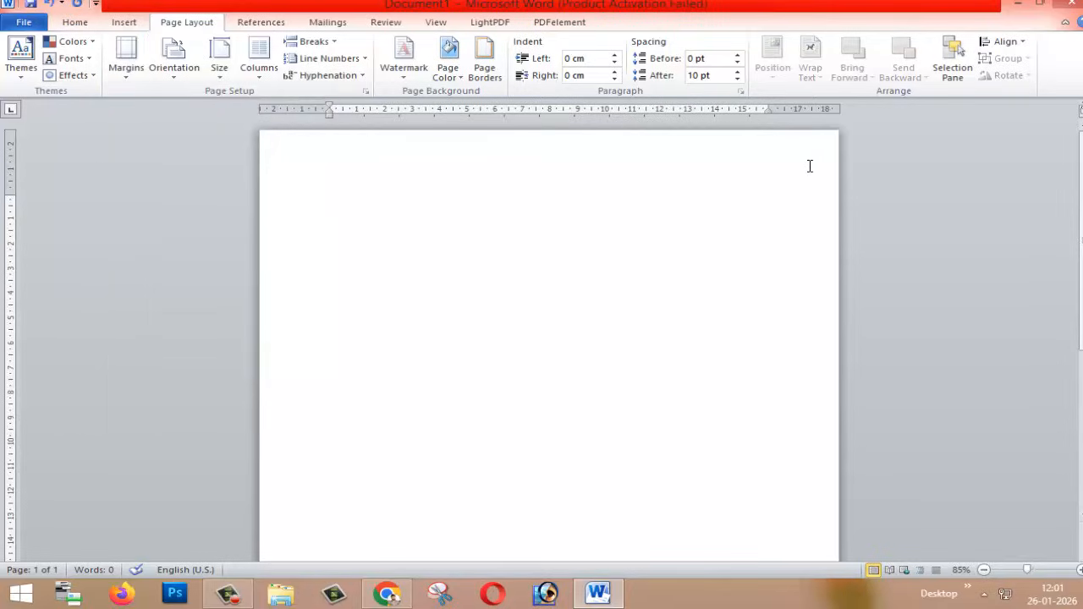
pyautogui.click(124, 83)
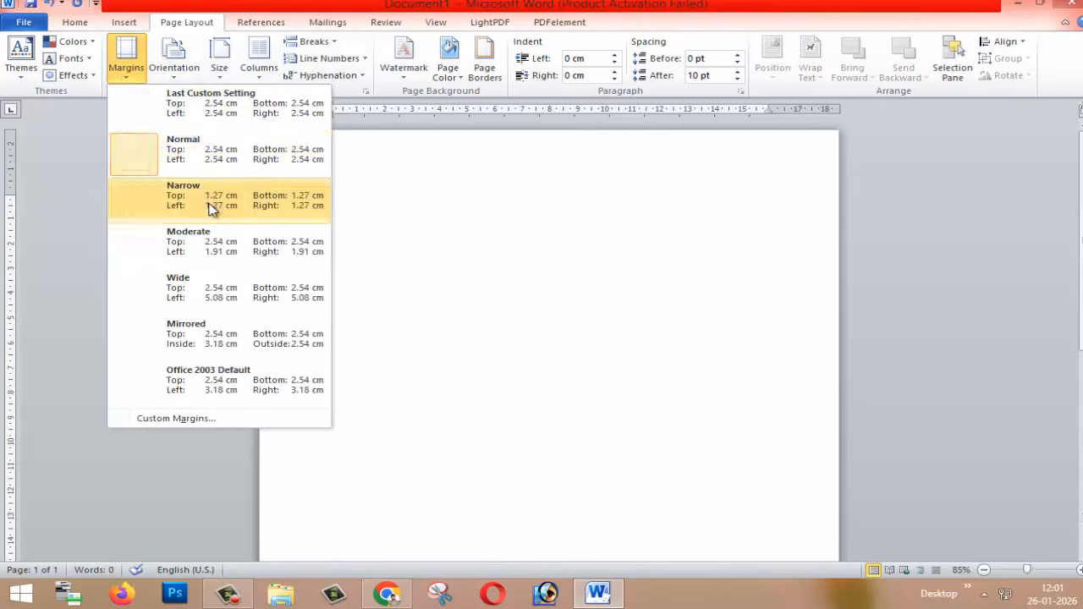
pyautogui.click(212, 203)
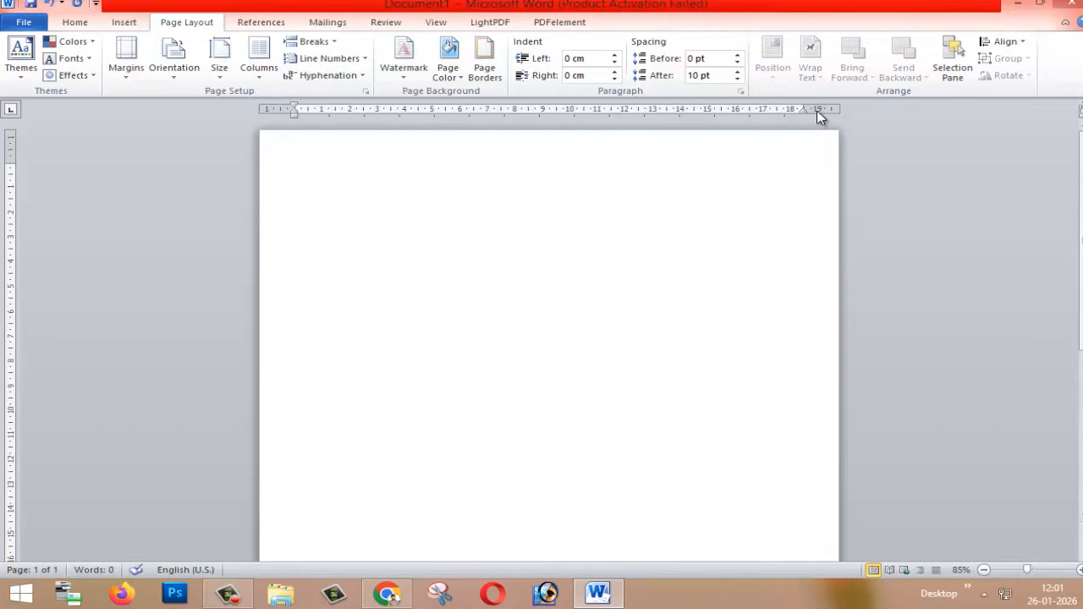
# Set the page margins to the Normal preset and keep the document empty.
pyautogui.click(126, 66)
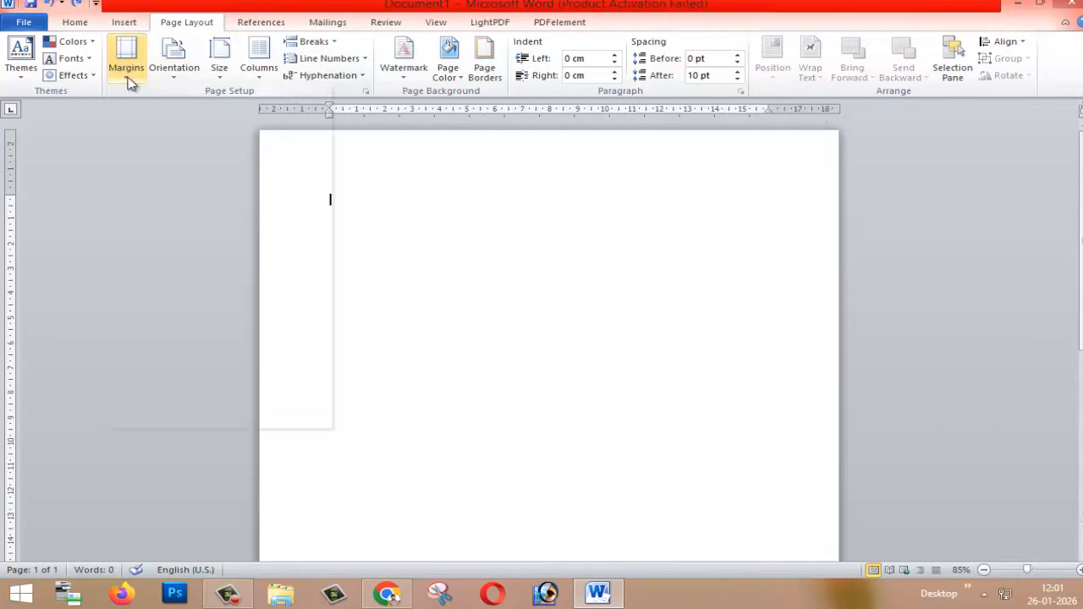
pyautogui.click(156, 150)
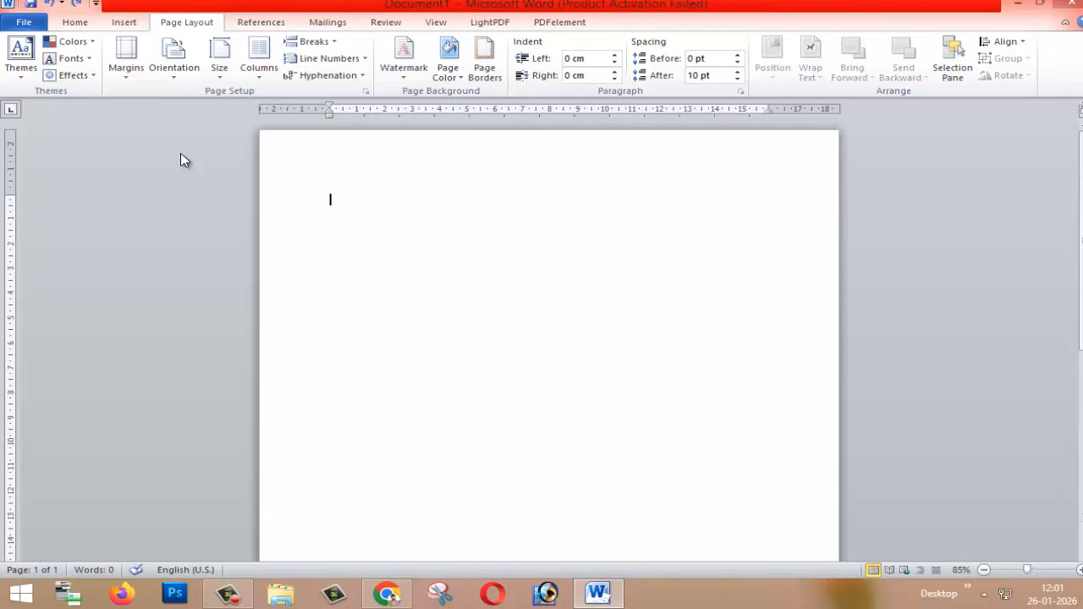
pyautogui.click(128, 78)
pyautogui.click(133, 152)
pyautogui.write('sd')
pyautogui.press('BackSpace')
pyautogui.press('BackSpace')
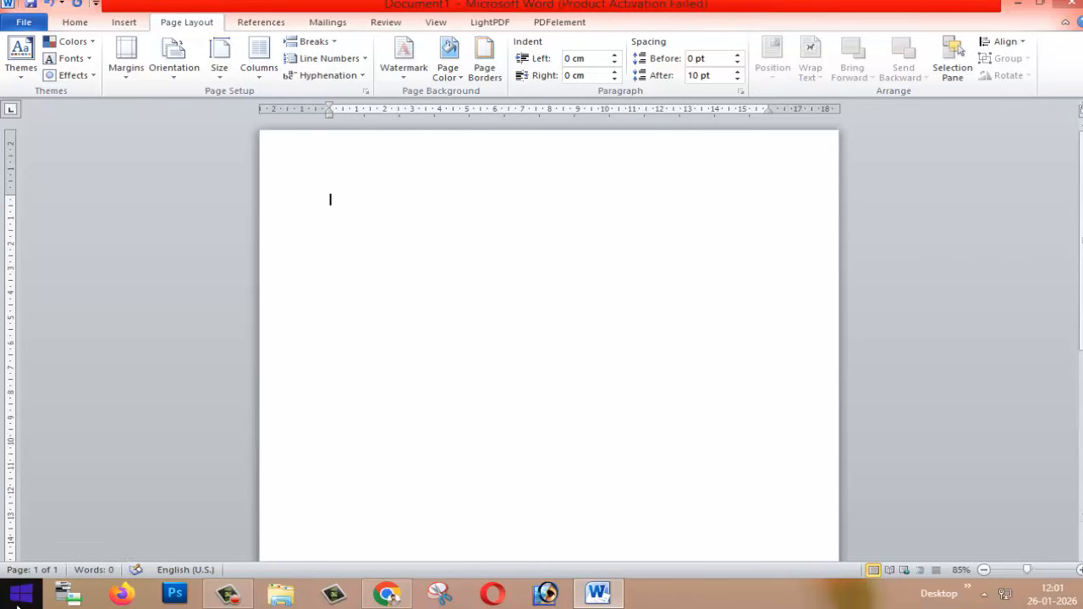
# Launch the Nudi Direct utility from the installed apps to enable Kannada typing in the Word document.
pyautogui.click(21, 593)
pyautogui.click(115, 553)
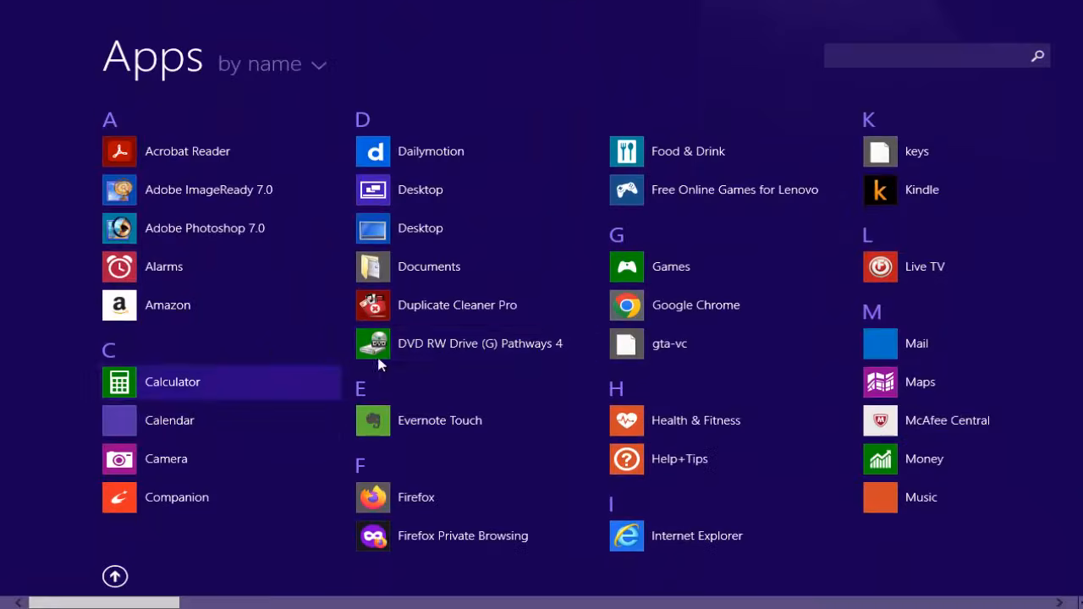
pyautogui.scroll(-15, 453, 377)
pyautogui.scroll(-15, 453, 378)
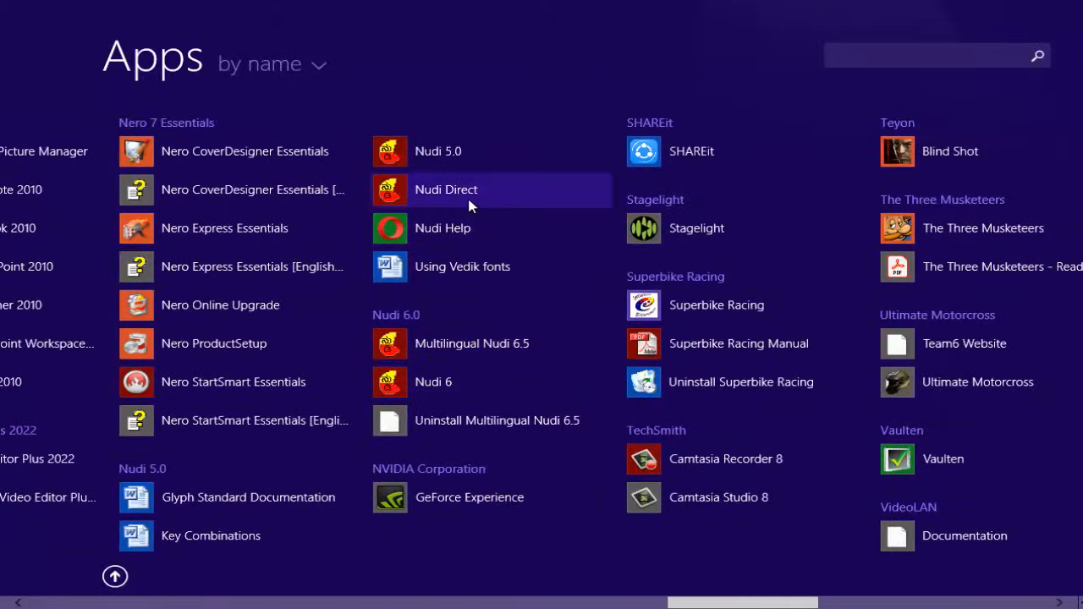
pyautogui.click(470, 205)
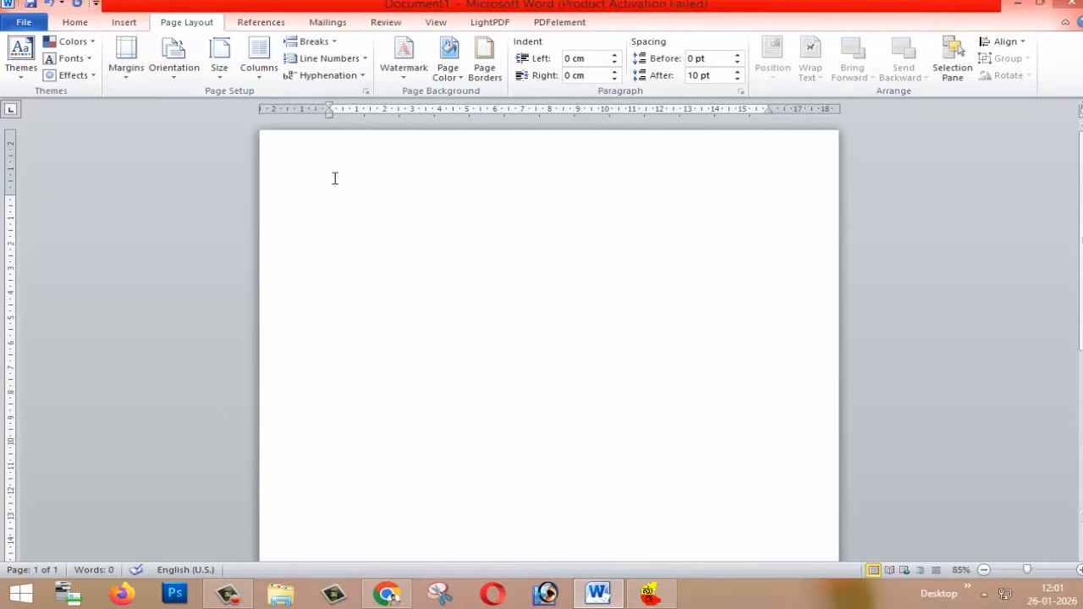
# Set the text font to Nudi web 01 e at size 16.
pyautogui.click(77, 26)
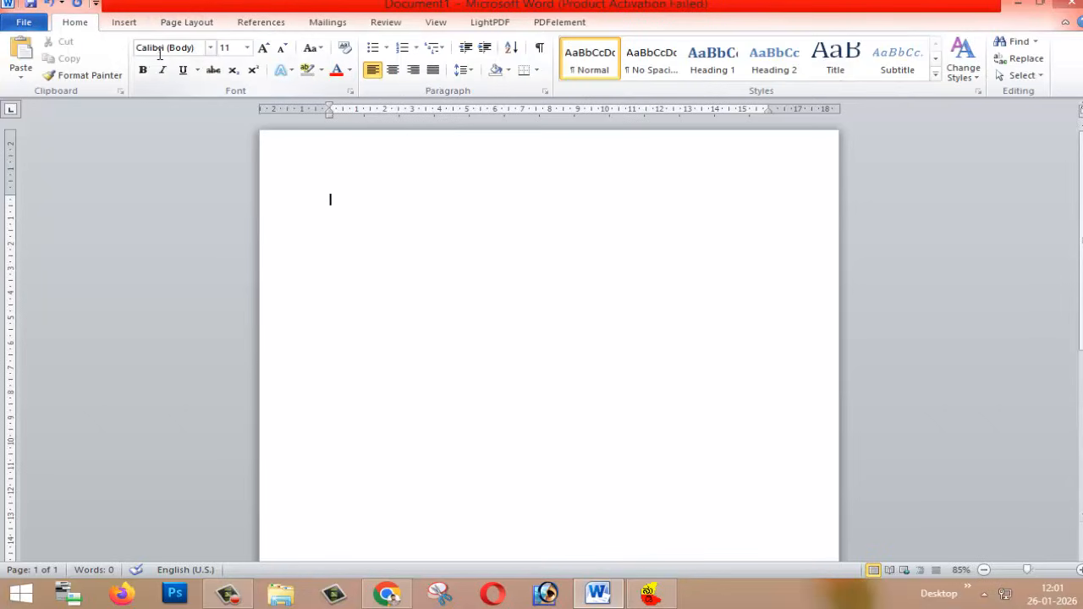
pyautogui.click(211, 50)
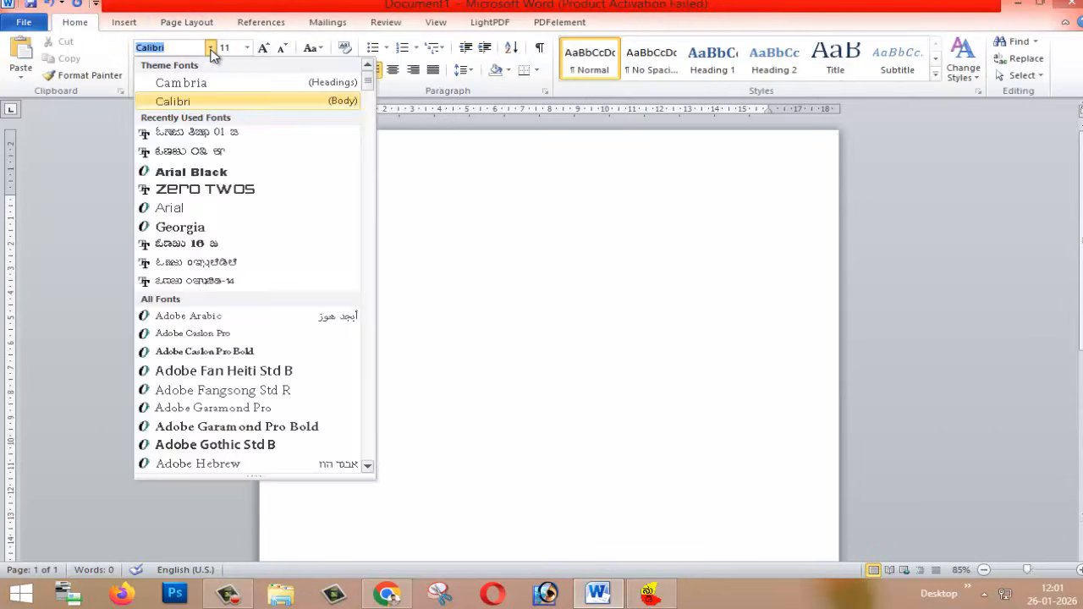
pyautogui.click(237, 138)
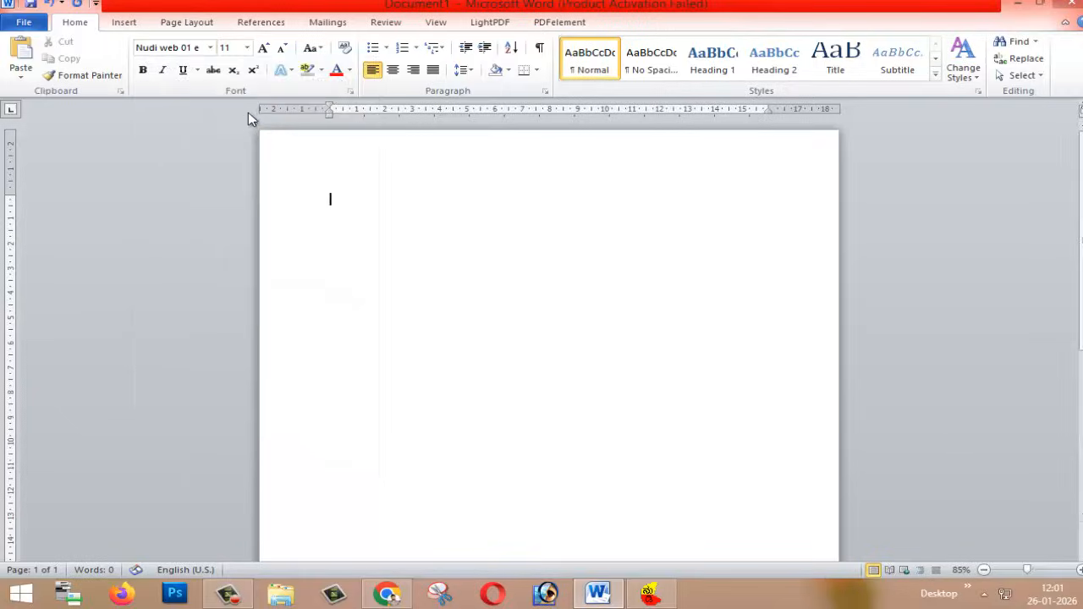
pyautogui.click(246, 48)
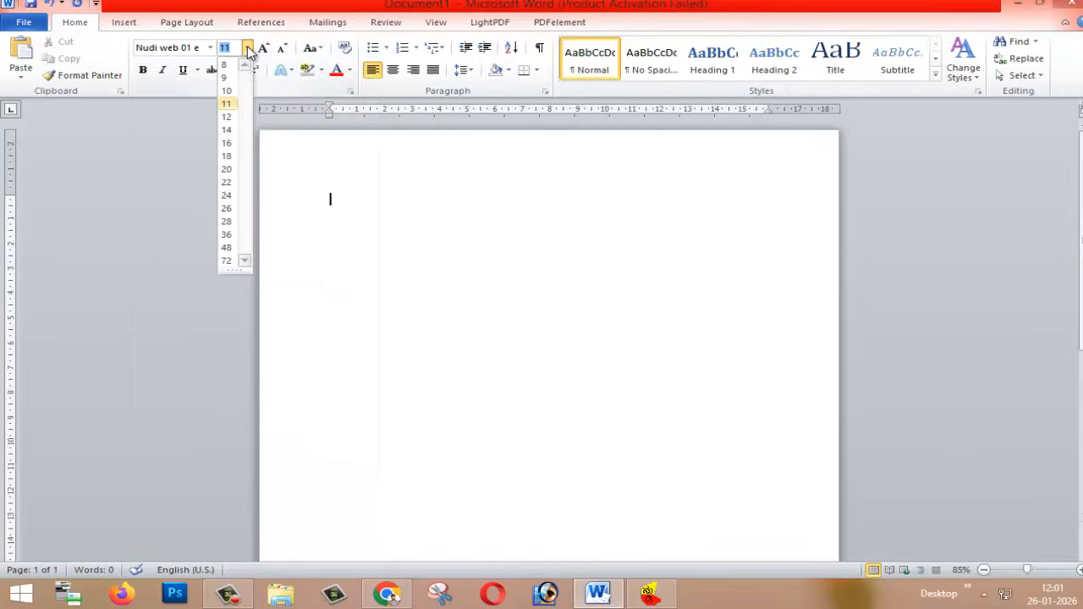
pyautogui.click(234, 143)
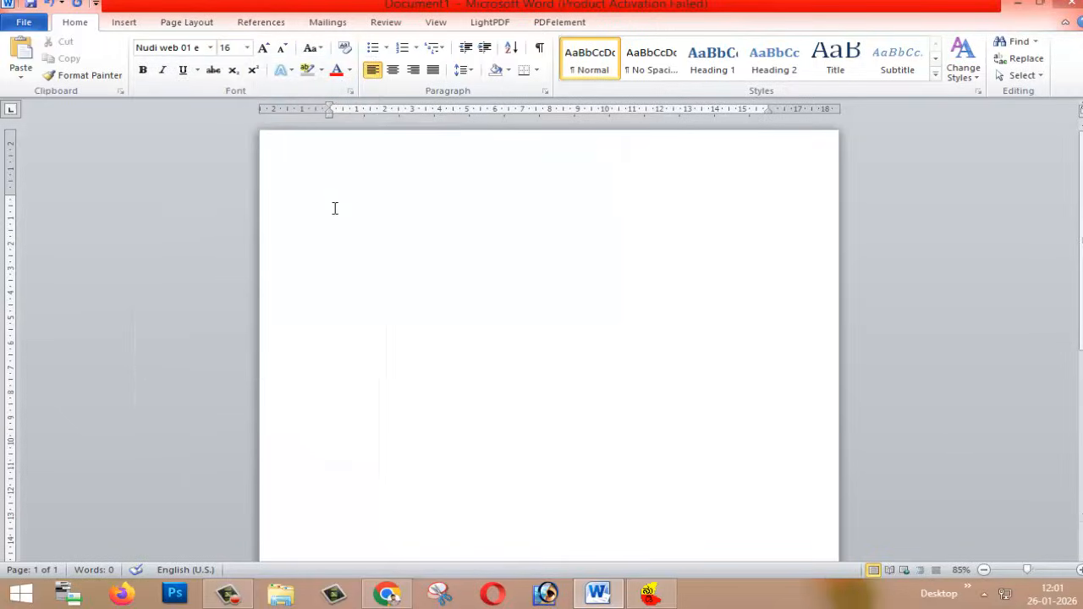
# Write the first two letter lines, "ಗೆ." and "ಮಾನ್ಯ ನಿರ್ದೇಶಕರು".
pyautogui.write('ಗಗ')
pyautogui.press('BackSpace')
pyautogui.press('Return')
pyautogui.write('ಮಾನ್ಯ ನಿದೇಶ')
pyautogui.press('BackSpace')
pyautogui.write('ರ್ದೇಶಕರು')
pyautogui.press('Return')
# Add the address lines "ಶಾಲಾ ಶಿಕ್ಷಣ ಇಲಾಖೆ" and "ಬೆಳಗಾವಿ ಇವರಿಗೆ", with no space in front of the last one.
pyautogui.write('ಶಾಲಾ')
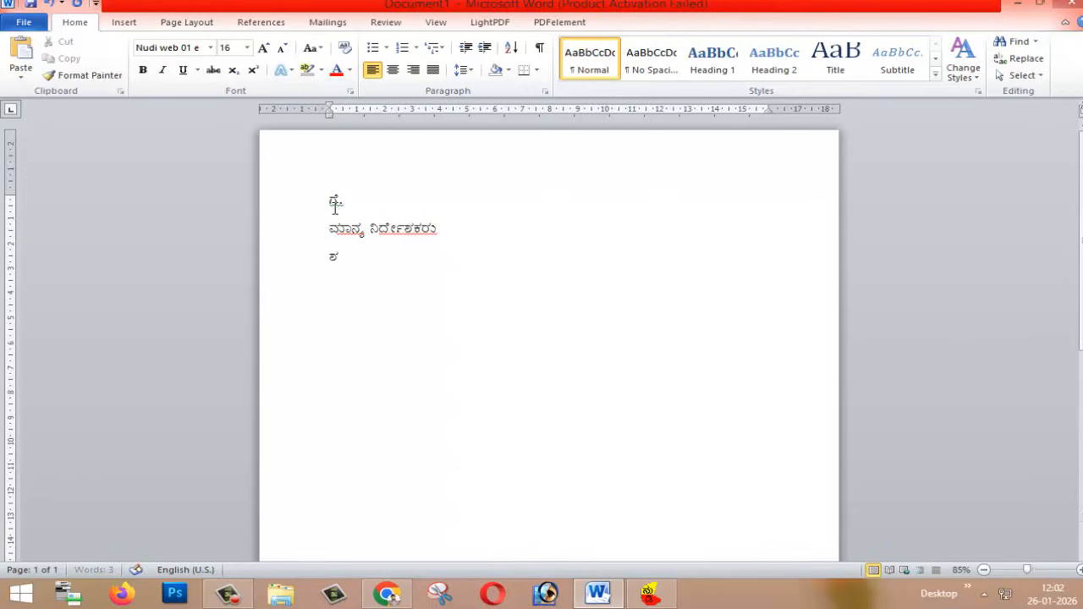
pyautogui.write(' ಶಿಕ್ಷಣ ಇಲಾಖೆ')
pyautogui.press('Return')
pyautogui.write('ಬೇ')
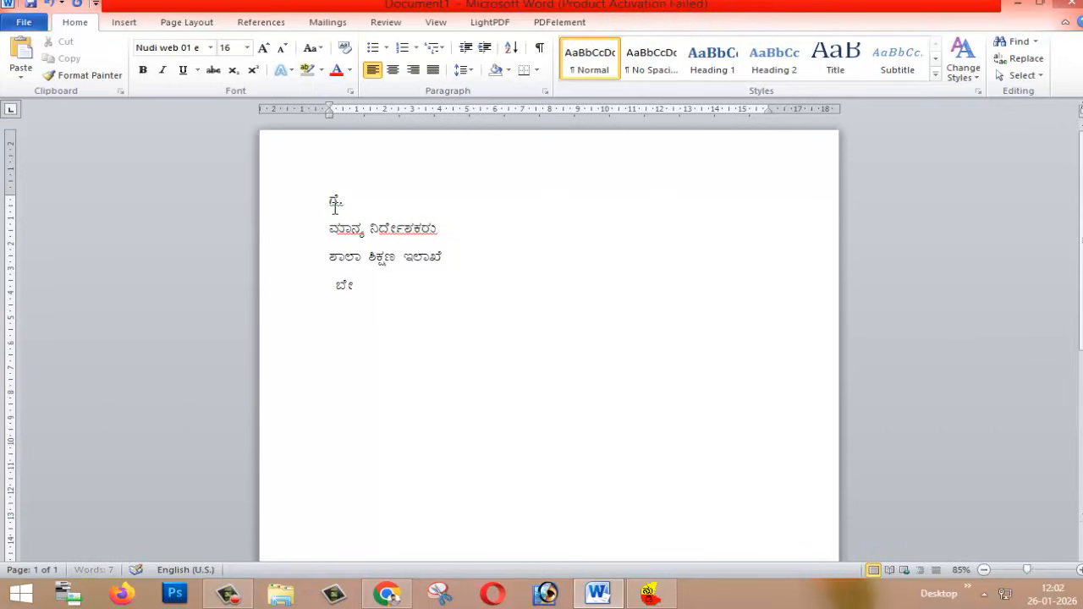
pyautogui.press('BackSpace')
pyautogui.write('ಳಗಾವಿ ಇವರಿಗೆ')
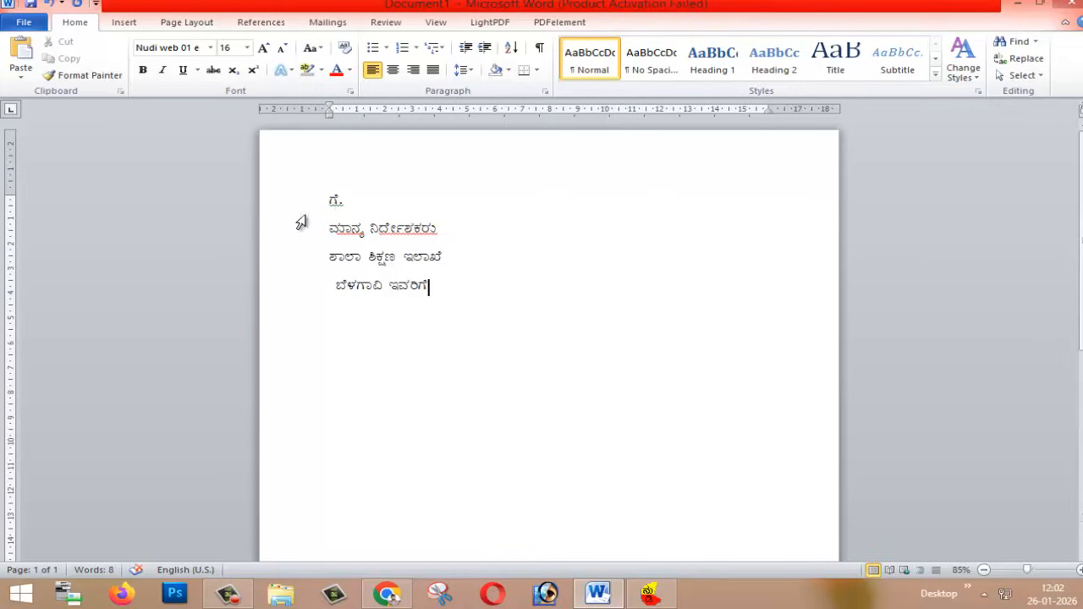
pyautogui.press('Return')
pyautogui.press('BackSpace')
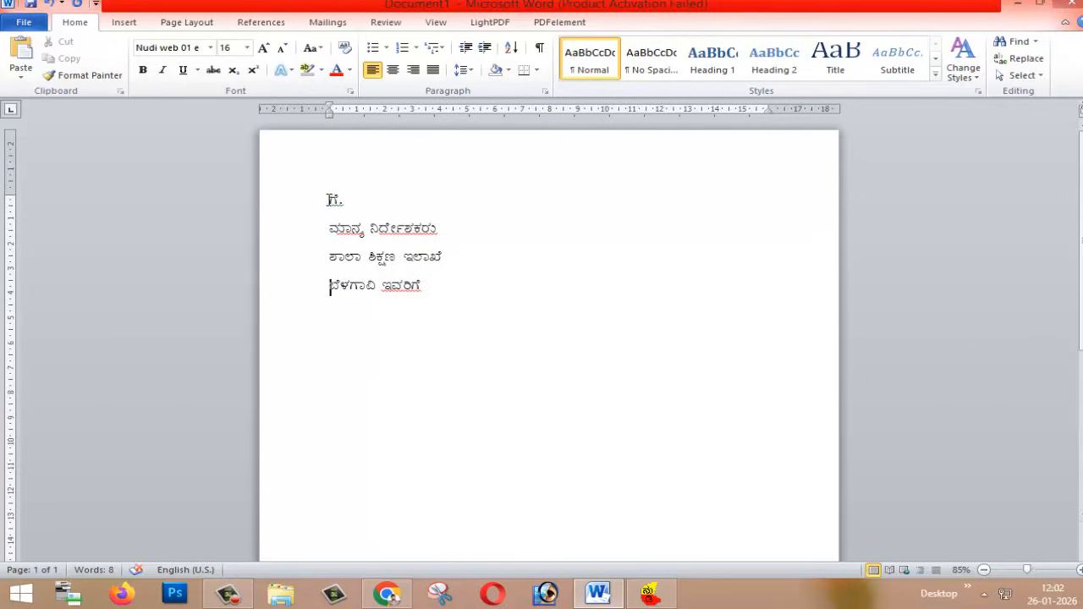
# Move the address block down by putting two blank lines above "ಗೆ.".
pyautogui.click(328, 200)
pyautogui.press('Return')
pyautogui.press('Return')
pyautogui.press('Return')
pyautogui.press('Return')
pyautogui.press('Return')
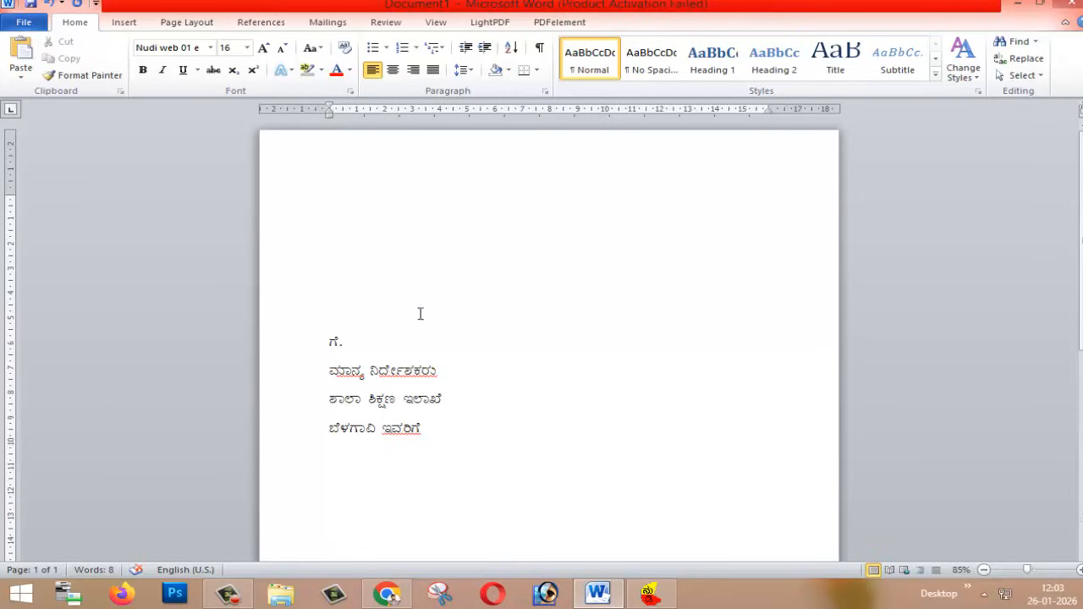
pyautogui.press('BackSpace')
pyautogui.press('BackSpace')
pyautogui.press('BackSpace')
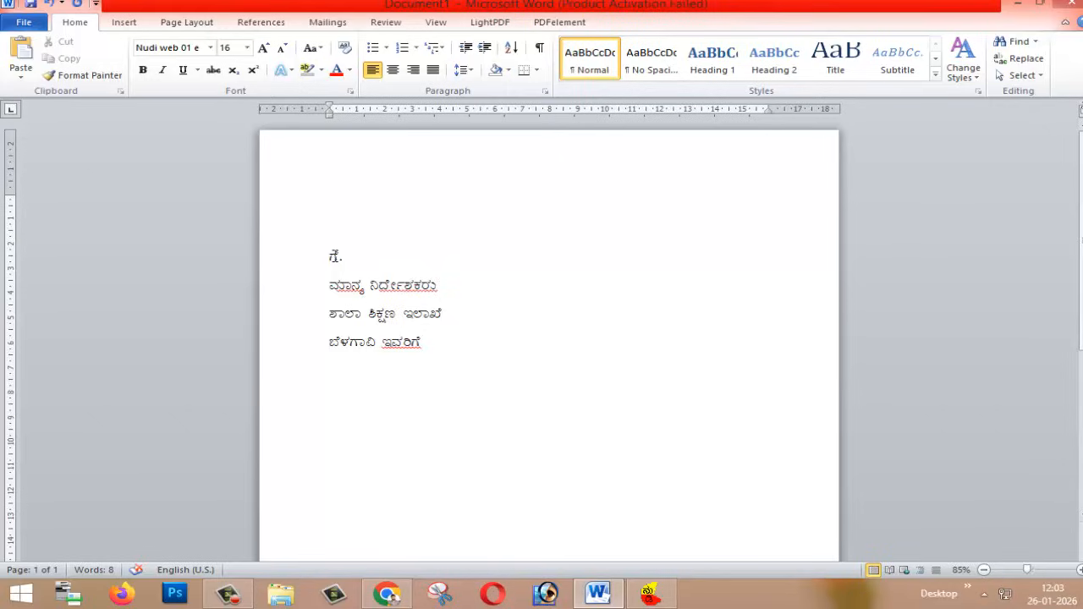
# Set the four address lines to 1.0 line spacing and remove the space after each paragraph.
pyautogui.click(449, 346)
pyautogui.moveTo(331, 257); pyautogui.dragTo(448, 350)
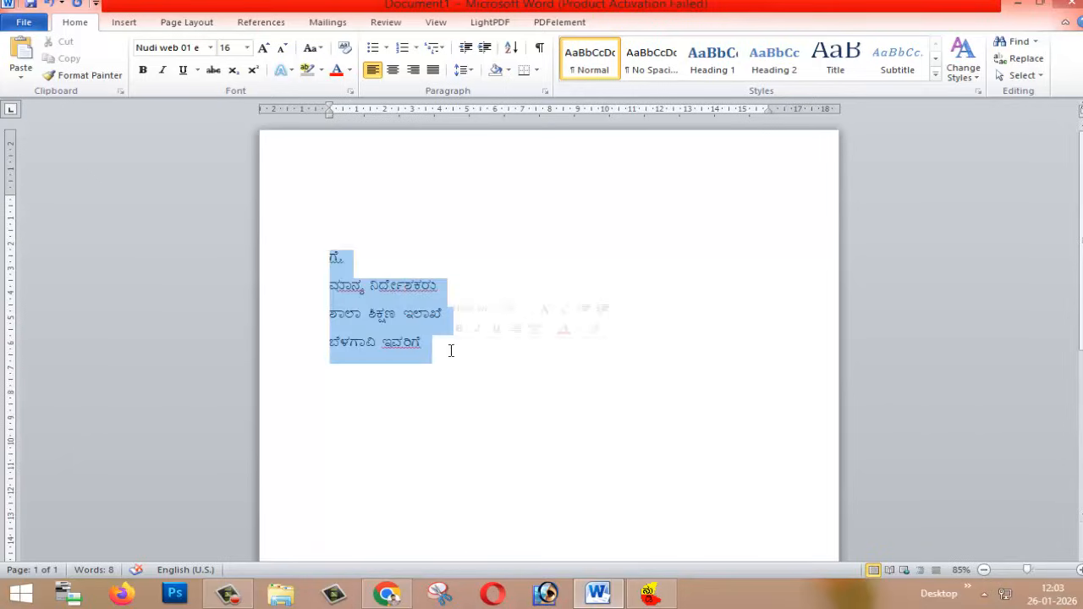
pyautogui.click(473, 72)
pyautogui.click(485, 96)
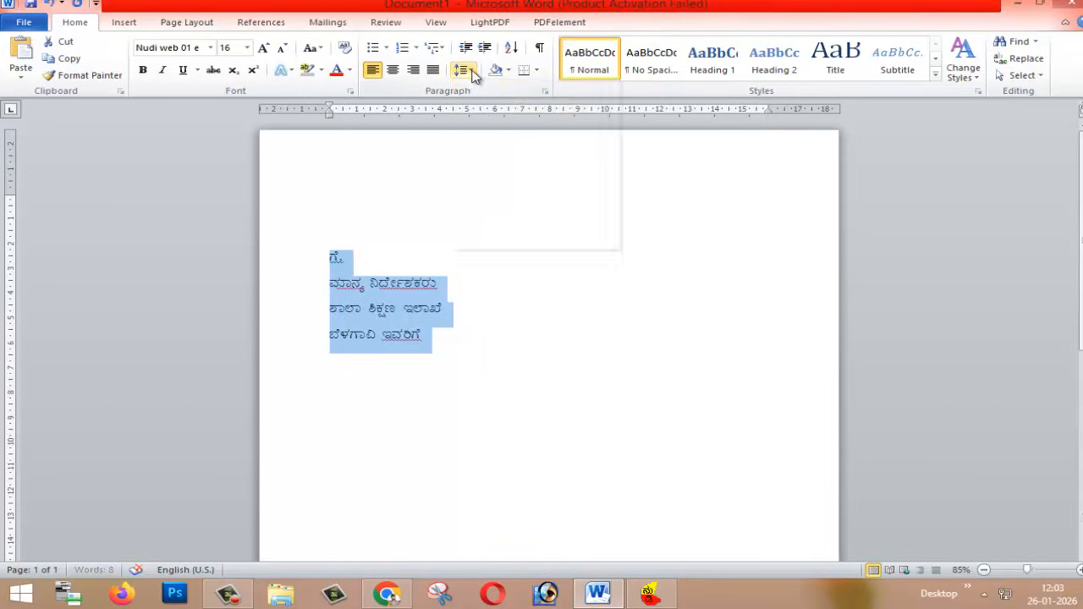
pyautogui.click(472, 73)
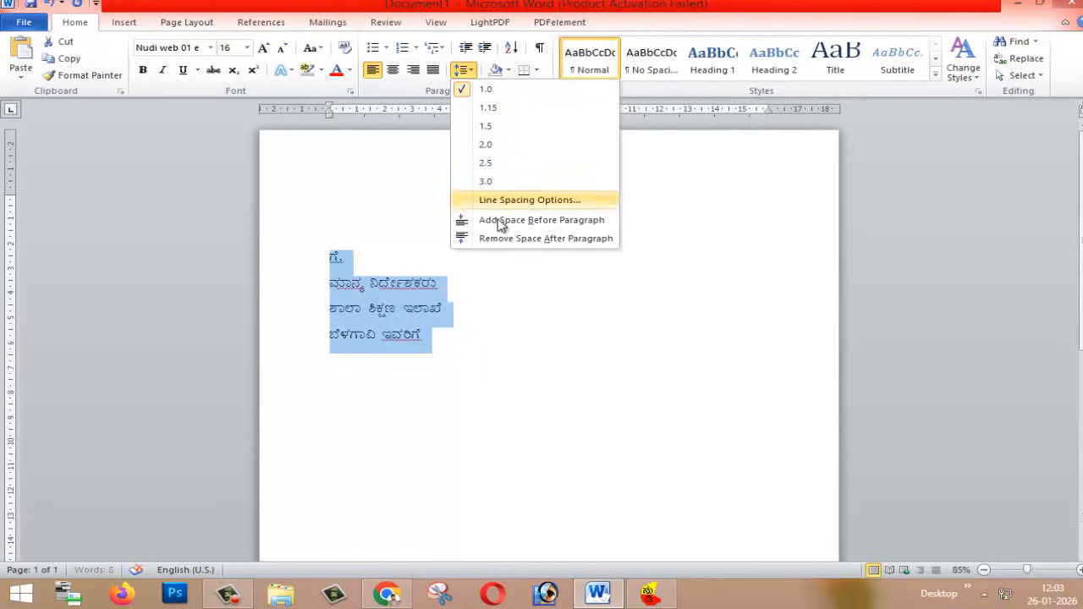
pyautogui.click(595, 241)
pyautogui.click(435, 316)
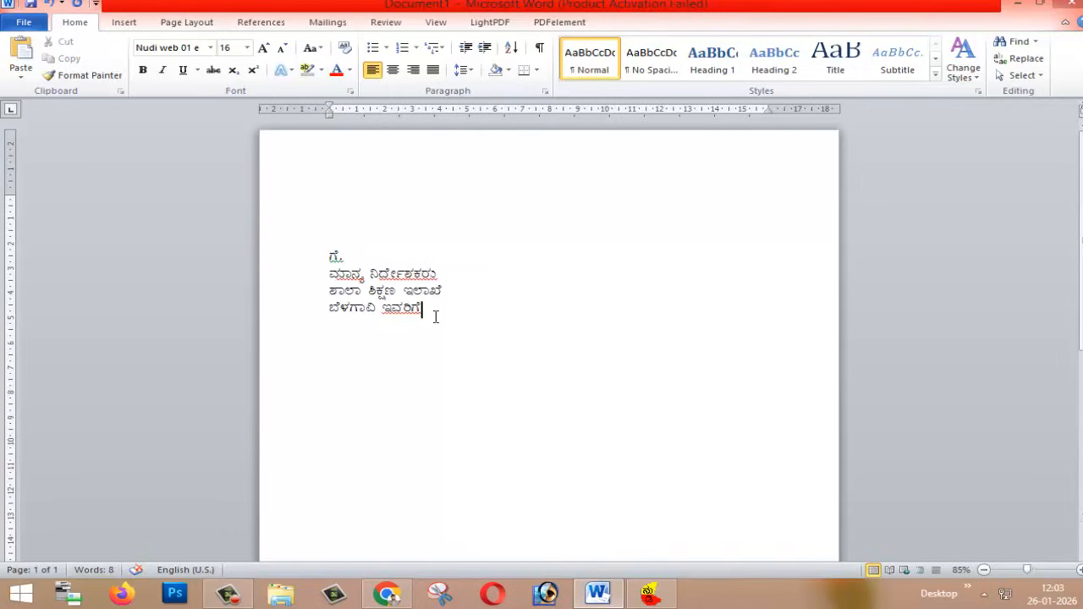
# Add the subject label "ವಿಷಯ:" below the address block, leaving one blank line between them.
pyautogui.press('Return')
pyautogui.write('ವಿಯ')
pyautogui.press('BackSpace')
pyautogui.press('BackSpace')
pyautogui.press('BackSpace')
pyautogui.press('BackSpace')
pyautogui.press('Return')
pyautogui.press('Return')
pyautogui.write('ವ')
pyautogui.write('ಿ')
pyautogui.write('ಸಯ')
pyautogui.press('BackSpace')
pyautogui.write('ಂ')
pyautogui.press('BackSpace')
pyautogui.press('BackSpace')
pyautogui.press('BackSpace')
pyautogui.press('BackSpace')
pyautogui.write('ವಿಷಯ:')
pyautogui.click(346, 343)
pyautogui.press('BackSpace')
pyautogui.press('BackSpace')
pyautogui.hotkey('ctrl', 'z')
# Set the subject line's first-line indent to about 4.8 cm and its hanging indent to about 6.3 cm.
pyautogui.click(496, 346)
pyautogui.moveTo(331, 107); pyautogui.dragTo(458, 124)
pyautogui.press('Return')
pyautogui.write('ಅಸಸ')
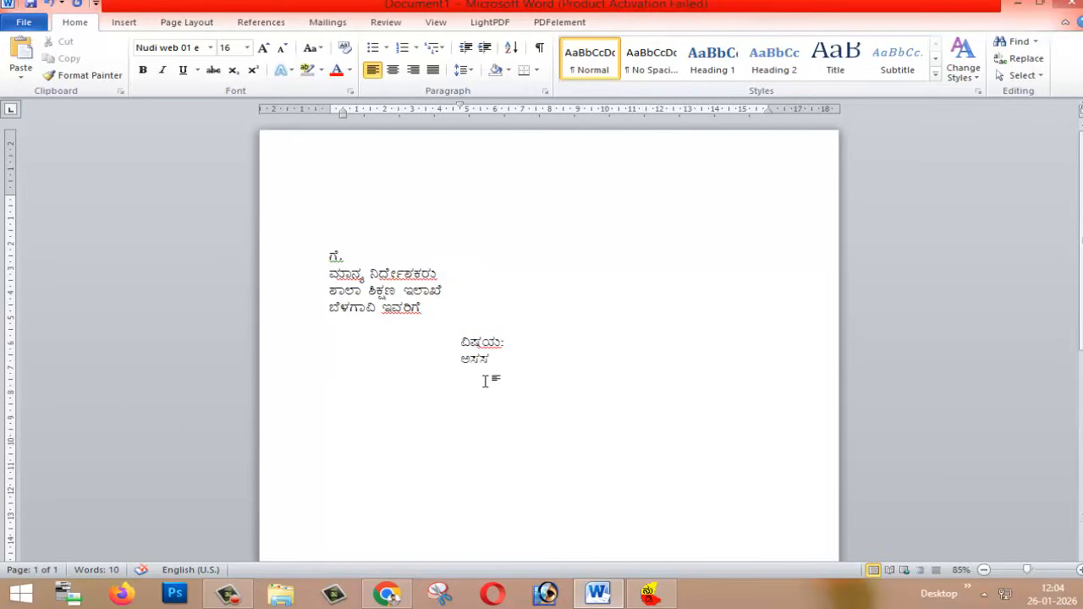
pyautogui.press('BackSpace')
pyautogui.press('BackSpace')
pyautogui.press('BackSpace')
pyautogui.press('BackSpace')
pyautogui.moveTo(350, 113)
pyautogui.mouseDown()
pyautogui.moveTo(505, 130)
pyautogui.moveTo(462, 109)
pyautogui.mouseUp()
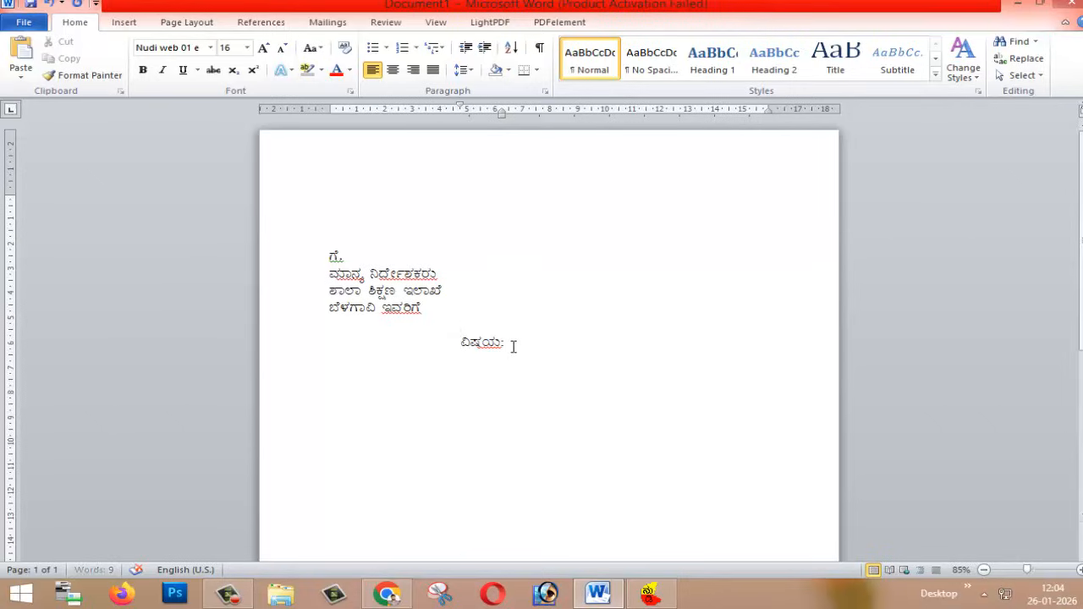
# Paste the copied subject text beginning "ಸಂಸ್ಥೇಯ ಆಧೀನದಲ್ಲಿ" after the "ವಿಷಯ:" label and start a new line below it.
pyautogui.hotkey('ctrl', 'v')
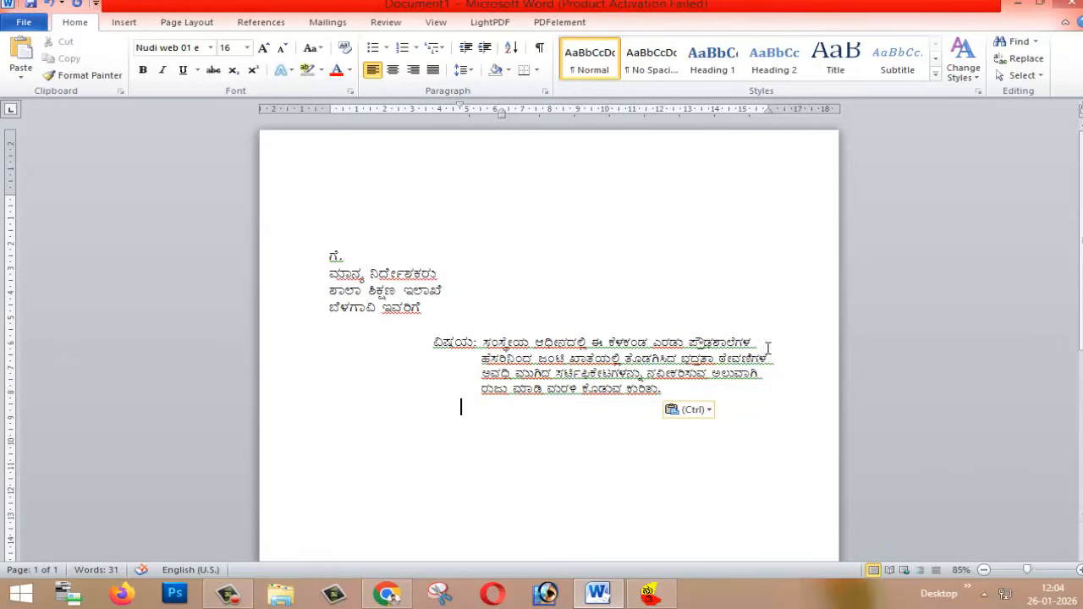
pyautogui.click(679, 386)
pyautogui.press('Return')
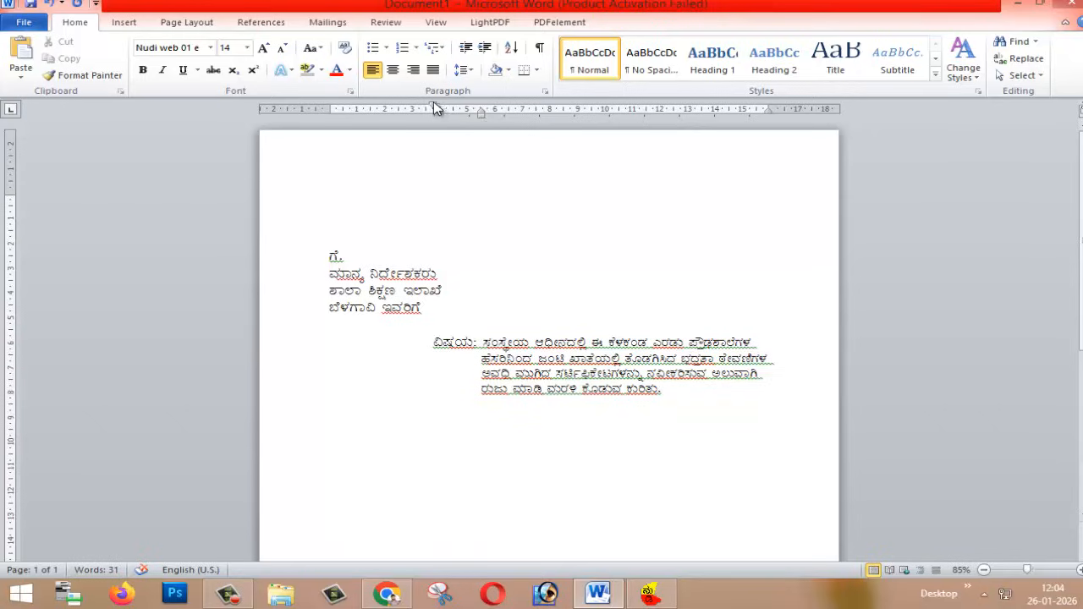
pyautogui.moveTo(433, 107); pyautogui.dragTo(438, 107)
# Add the salutation "ಮಾನ್ಯರೇ" below the subject paragraph, leaving blank space between them.
pyautogui.click(484, 365)
pyautogui.press('Return')
pyautogui.write('ಮಾನ')
pyautogui.press('BackSpace')
pyautogui.press('BackSpace')
pyautogui.press('Return')
pyautogui.write('ವಾ')
pyautogui.write('ನ್ಯರೆ.')
pyautogui.moveTo(461, 434); pyautogui.dragTo(486, 443)
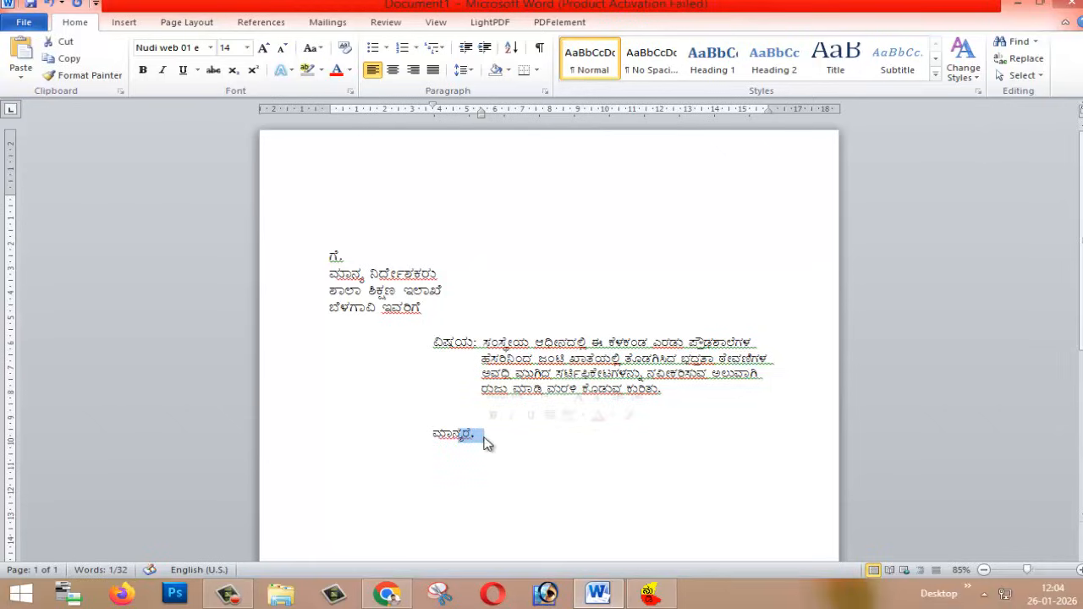
pyautogui.write('ರೇ')
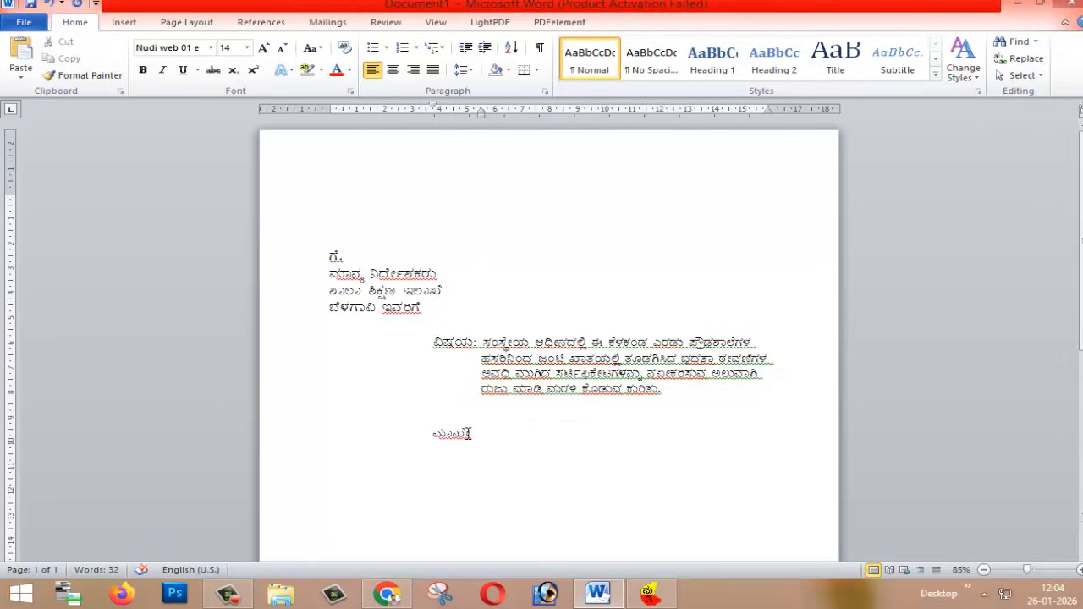
pyautogui.moveTo(476, 435); pyautogui.dragTo(404, 434)
pyautogui.write('ಮಾನ್ಯರೇ')
# Set both the first-line and hanging indents of the salutation line to 0 cm so it starts at the page margin.
pyautogui.moveTo(480, 119); pyautogui.dragTo(330, 119)
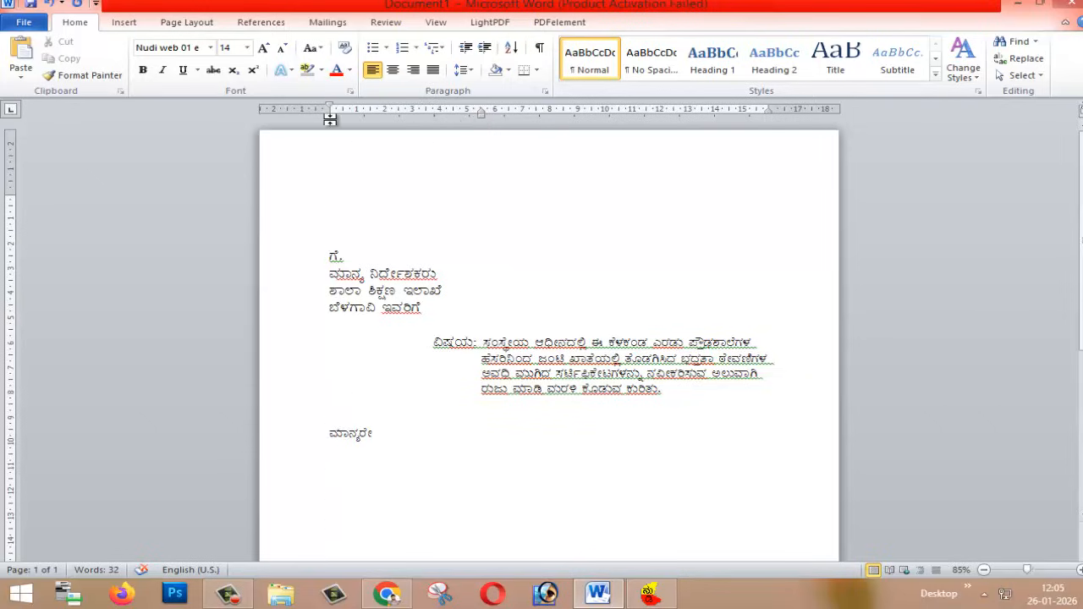
pyautogui.moveTo(481, 116)
pyautogui.mouseDown()
pyautogui.moveTo(367, 138)
pyautogui.moveTo(358, 110)
pyautogui.mouseUp()
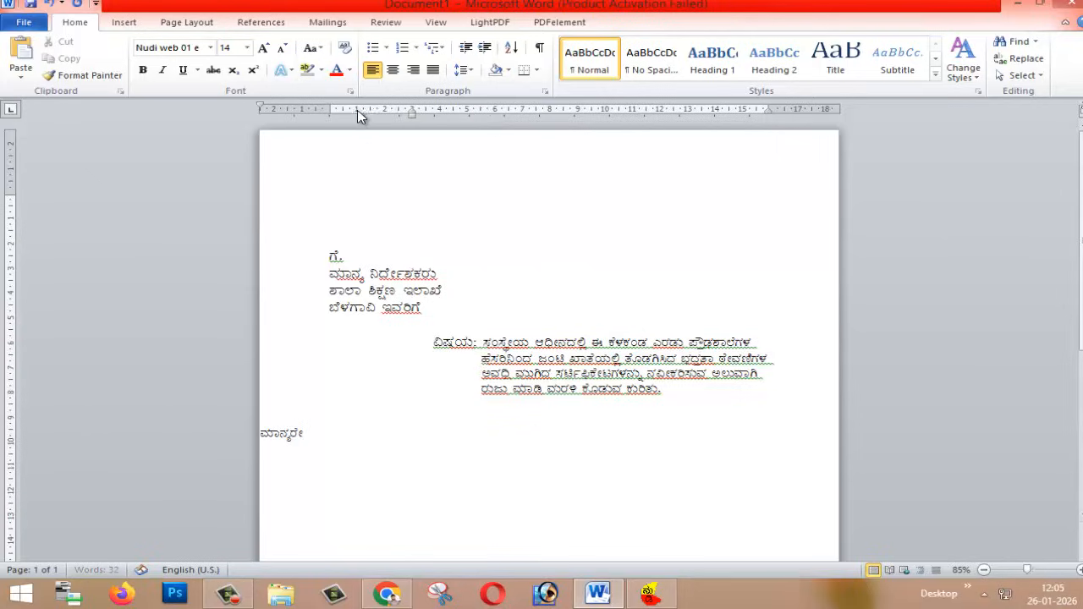
pyautogui.moveTo(262, 105); pyautogui.dragTo(330, 114)
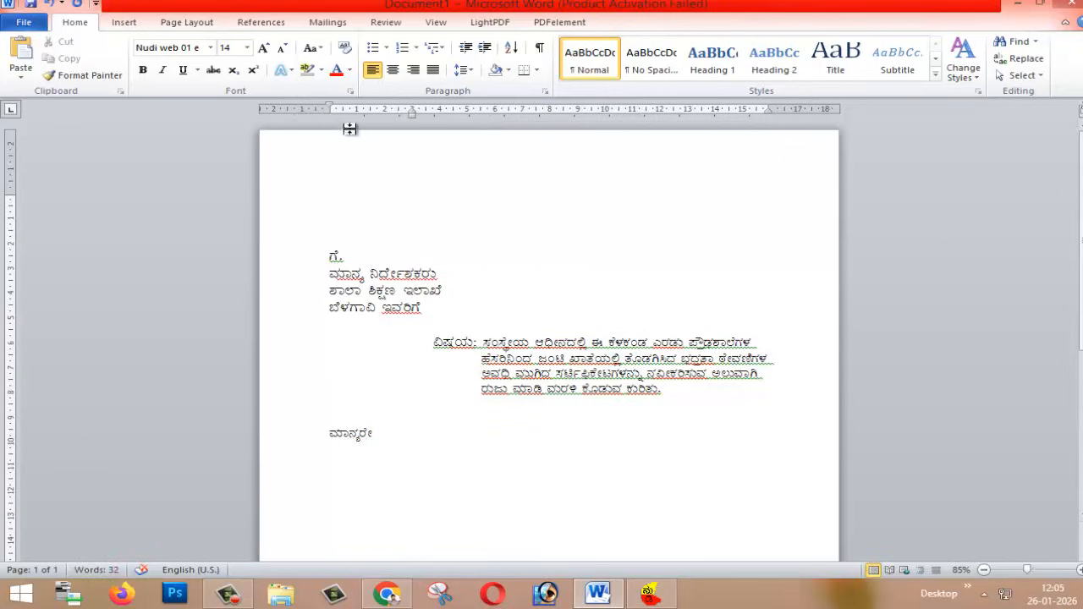
pyautogui.moveTo(415, 115)
pyautogui.mouseDown()
pyautogui.moveTo(350, 124)
pyautogui.moveTo(361, 117)
pyautogui.mouseUp()
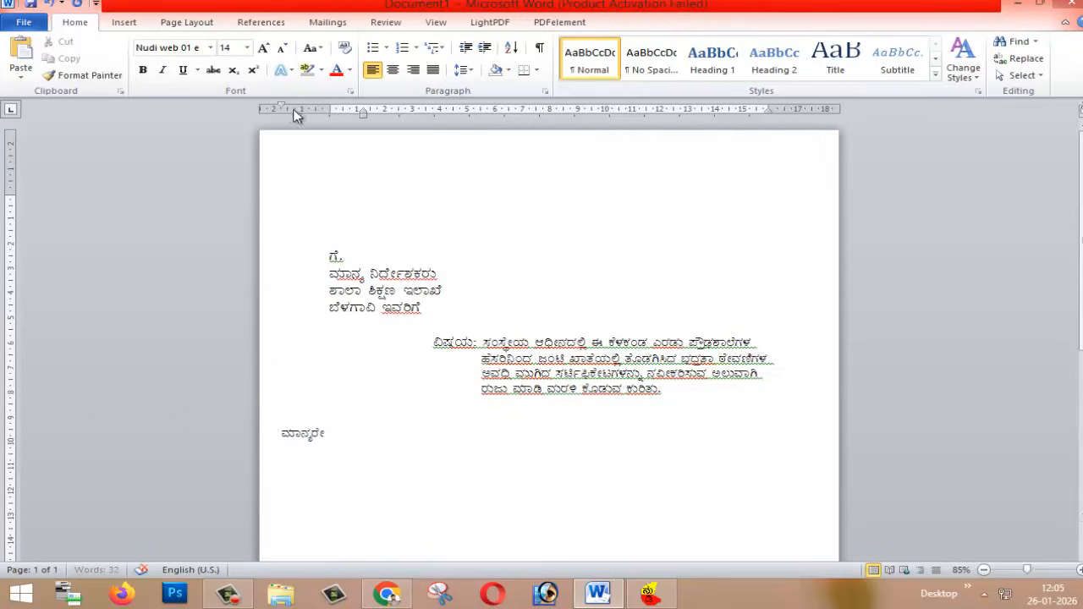
pyautogui.moveTo(281, 106)
pyautogui.mouseDown()
pyautogui.moveTo(350, 113)
pyautogui.moveTo(331, 116)
pyautogui.mouseUp()
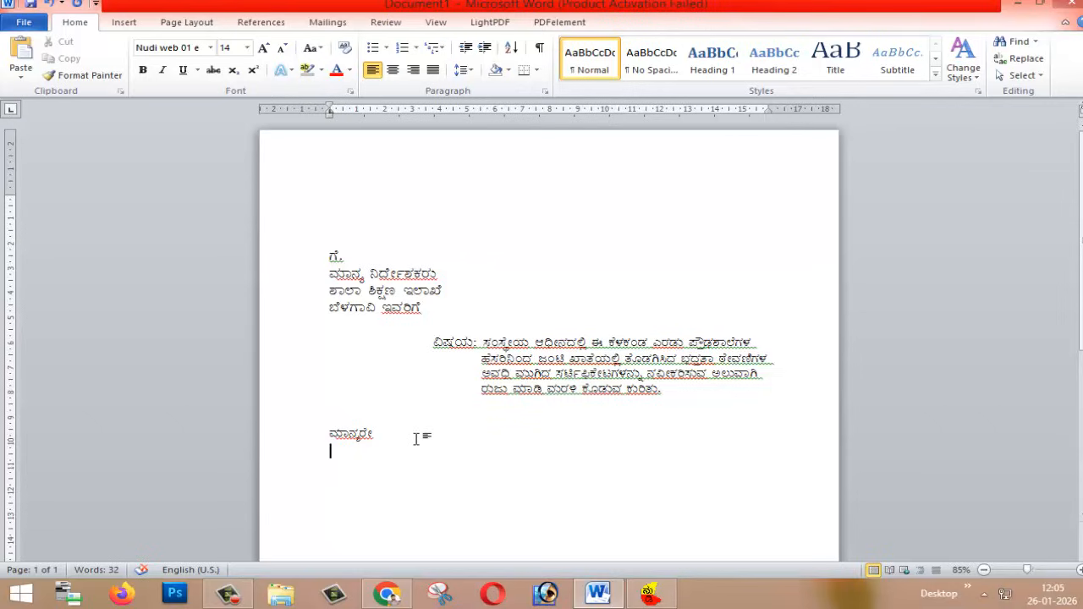
# Paste the subject text as the body below the salutation, with a 0 cm left indent and a first-line indent of about 1.3 cm.
pyautogui.write('ಸಂಸ್ಥೆಯ ಆದೀನದಲ್ಲಿ ಈ ಕೆಳಕಂಡ ಎರಡು ಪ್ರೌಢಶಾಲೆಗಳ ಹೆಸರಿನಿಂದ ಜಂಟಿ ಖಾತೆಯಲ್ಲಿ ಕೊಡಗಿಸಿದ ಭದ್ರತಾ ಠೇವಣಿಗಳ ಅವಧಿ ಮುಗಿದ ಸರ್ಟಿಫಿಕೇಟಗಳನ್ನು ನವೀಕರಿಸುವ ಅಲುವಾಗಿ ರಾಜು ಮಾಡಿ ಮರಳಿ ಕೊಡುವ ಕುರಿತು.')
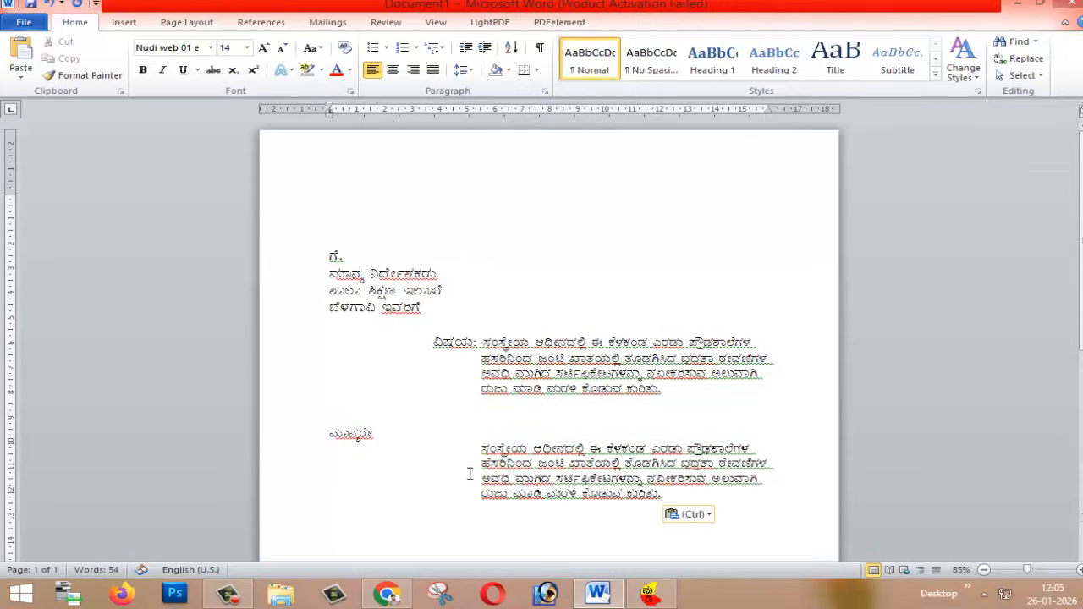
pyautogui.moveTo(480, 448); pyautogui.dragTo(681, 497)
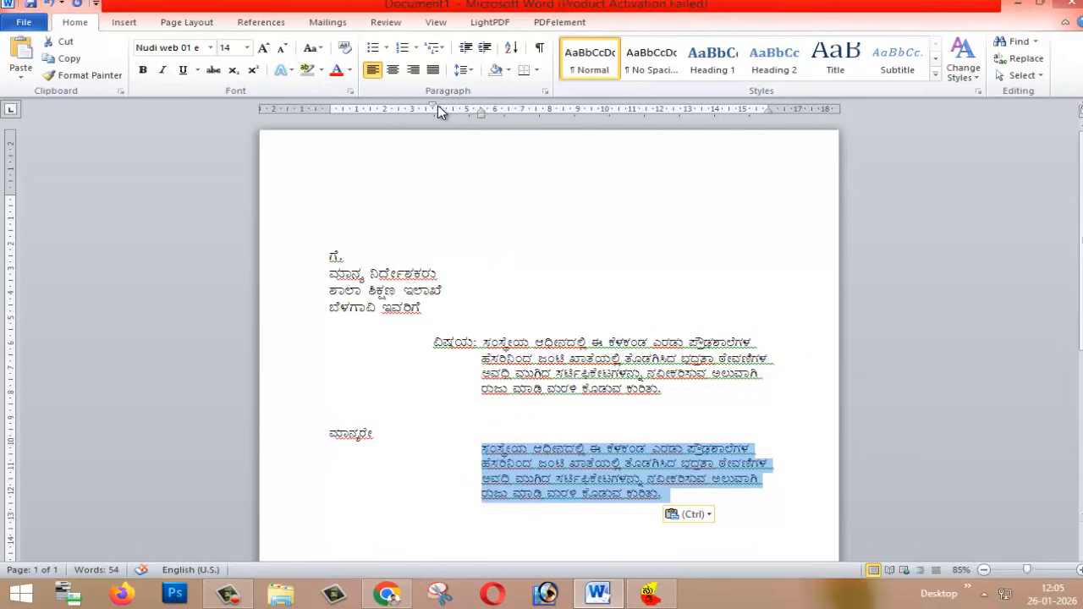
pyautogui.moveTo(433, 108); pyautogui.dragTo(331, 113)
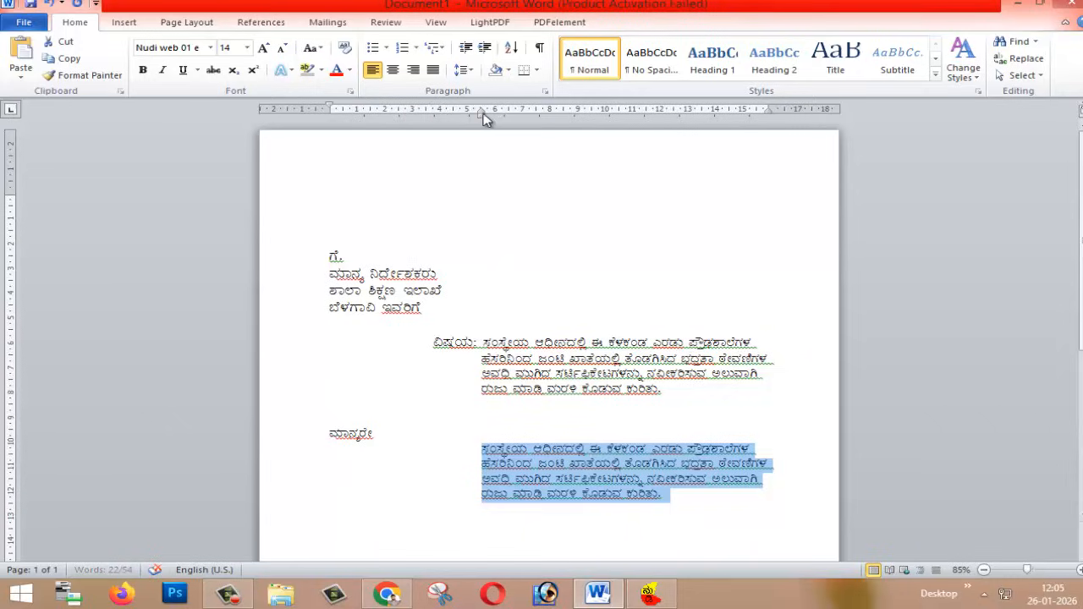
pyautogui.moveTo(484, 118)
pyautogui.mouseDown()
pyautogui.moveTo(353, 121)
pyautogui.moveTo(382, 111)
pyautogui.mouseUp()
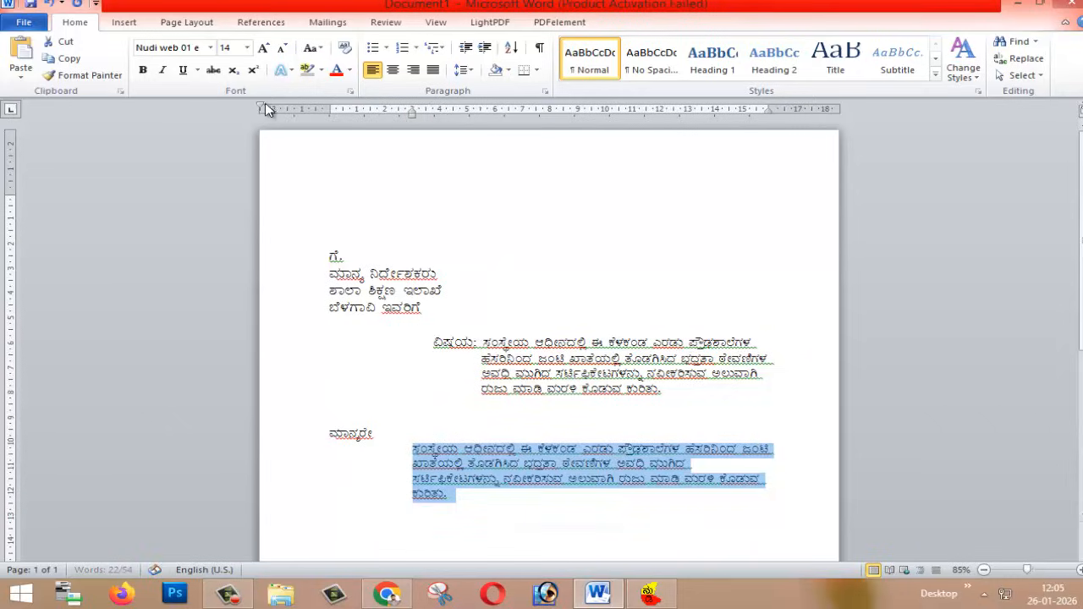
pyautogui.moveTo(264, 110); pyautogui.dragTo(330, 111)
pyautogui.moveTo(412, 119); pyautogui.dragTo(357, 116)
pyautogui.moveTo(276, 110); pyautogui.dragTo(368, 109)
pyautogui.click(573, 481)
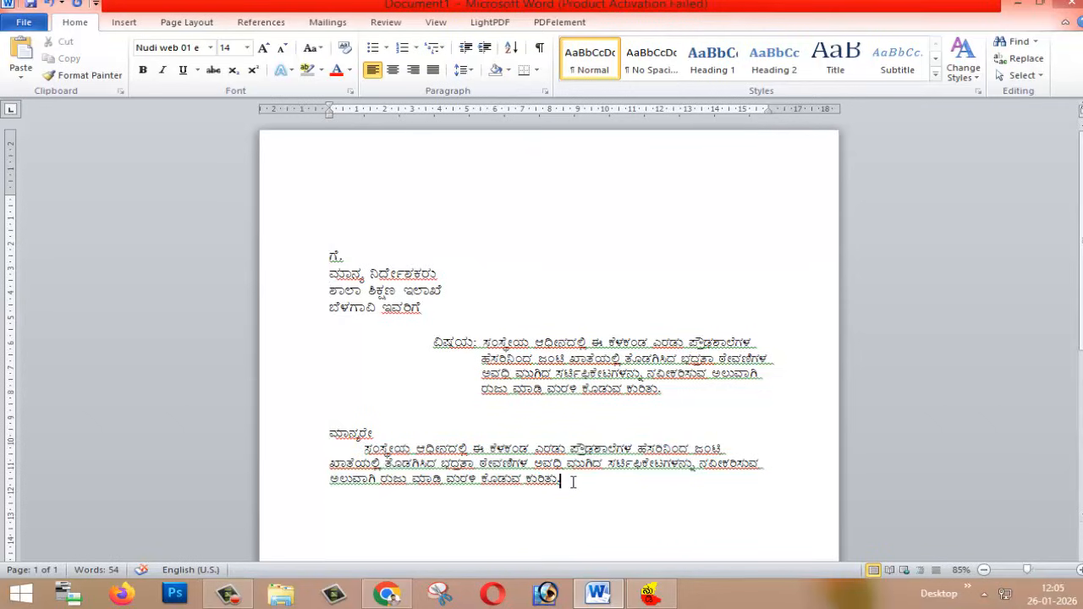
# Copy the body sentence and paste it three more times at the end of the same paragraph.
pyautogui.hotkey('ctrl', 'v')
pyautogui.hotkey('ctrl', 'z')
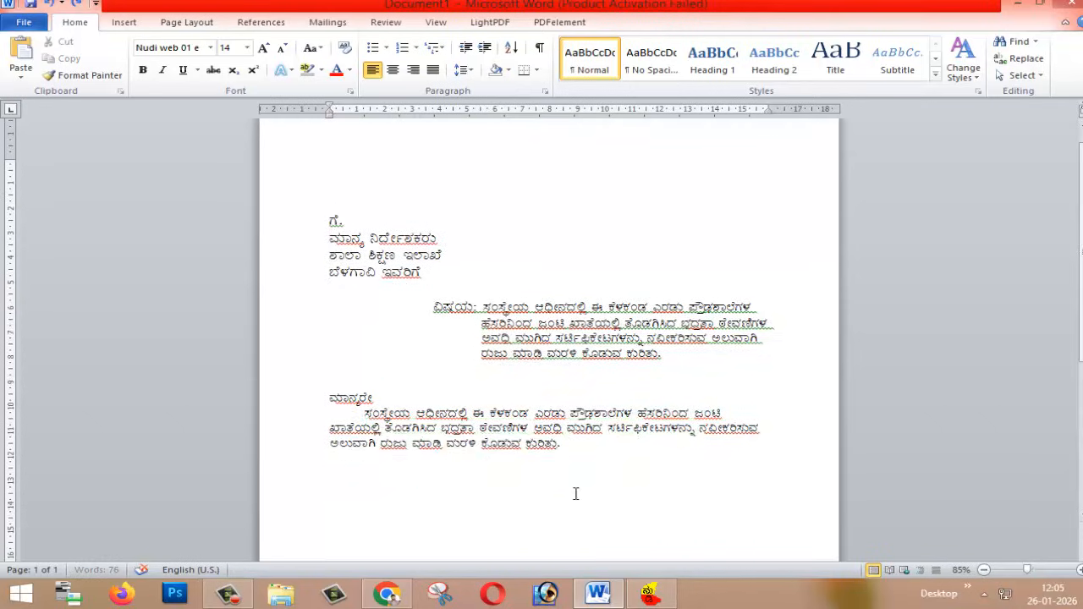
pyautogui.moveTo(559, 447); pyautogui.dragTo(368, 419)
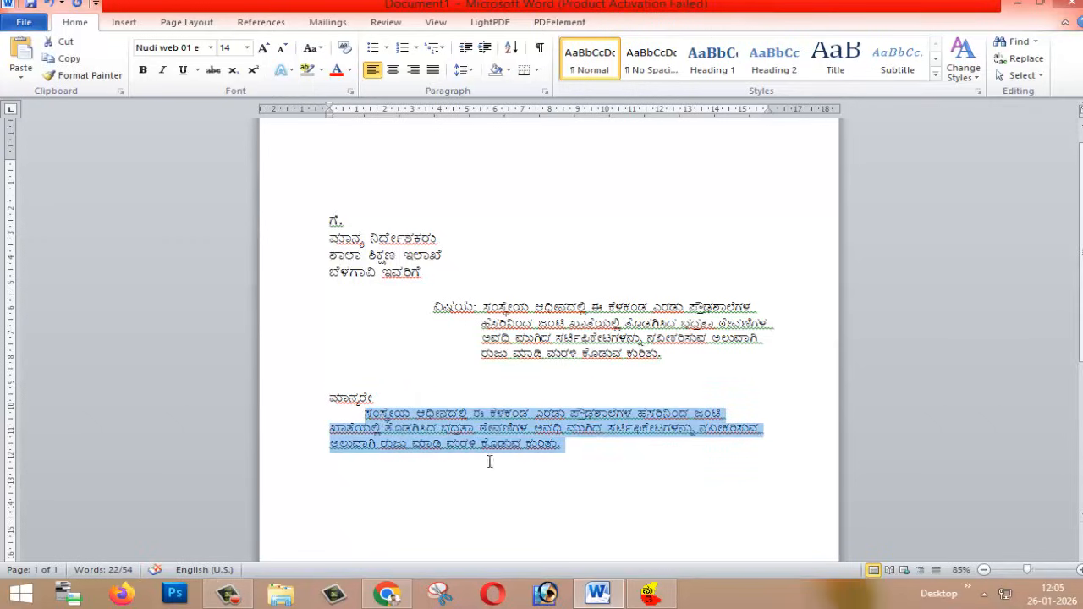
pyautogui.click(568, 443)
pyautogui.write('ಸಂಸ್ಥೇಯ ಅಧೀನದಲ್ಲಿ ಈ ಕೆಳಕಂಡ ಎರಡು ಪ್ರೌಢಶಾಲೆಗಳ ಹೆಸರಿನಿಂದ ಜಂಟಿ ಖಾತೆಯಲ್ಲಿ ತೊಡಗಿಸಿದ ಭದ್ರತಾ ಠೇವಣಿಗಳ ಅವಧಿ ಮುಗಿದ ಸರ್ಟಿಫಿಕೇಟಗಳನ್ನು ನವೀಕರಿಸುವ ಅಲುವಾಗಿ ರುಜು ಮಾಡಿ ಮರಳಿ ಕೊಡುವ ಕುರಿತು.')
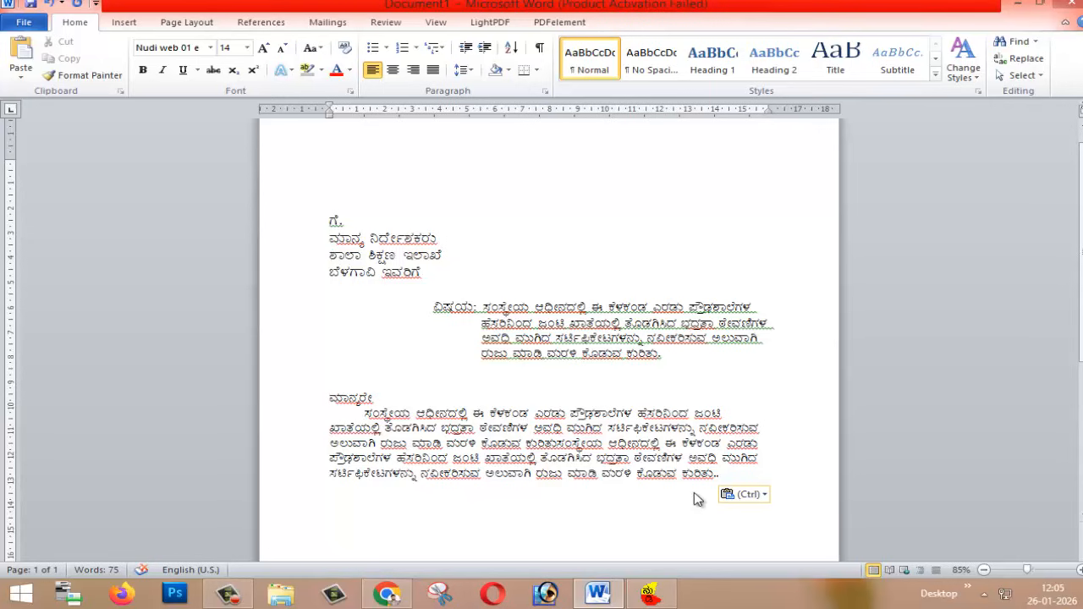
pyautogui.hotkey('ctrl', 'v')
pyautogui.hotkey('ctrl', 'v')
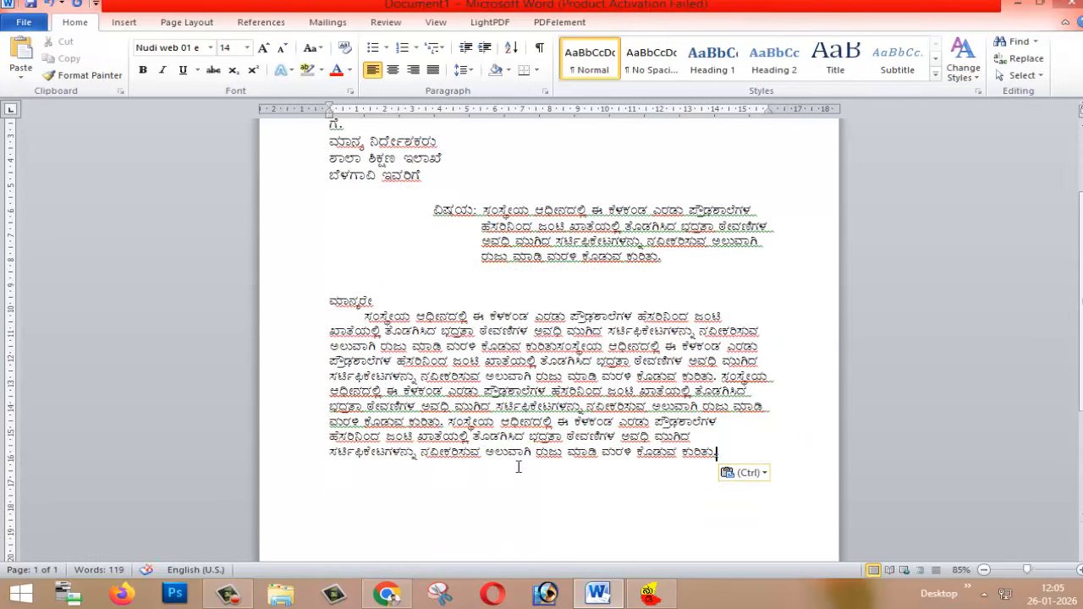
# Justify the body paragraph and the subject paragraph.
pyautogui.scroll(3, 519, 467)
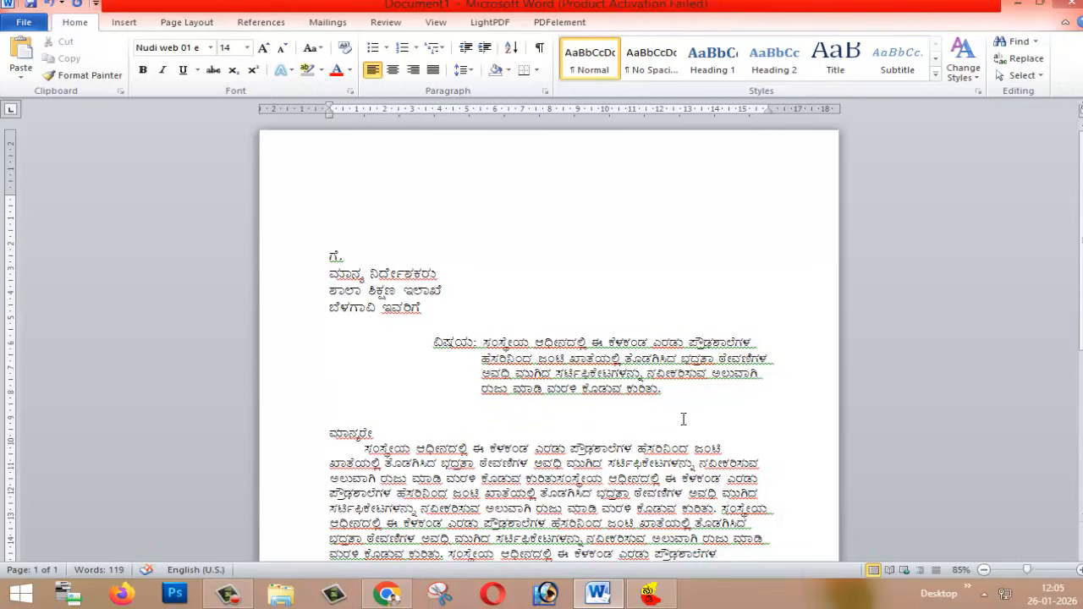
pyautogui.scroll(-2, 683, 419)
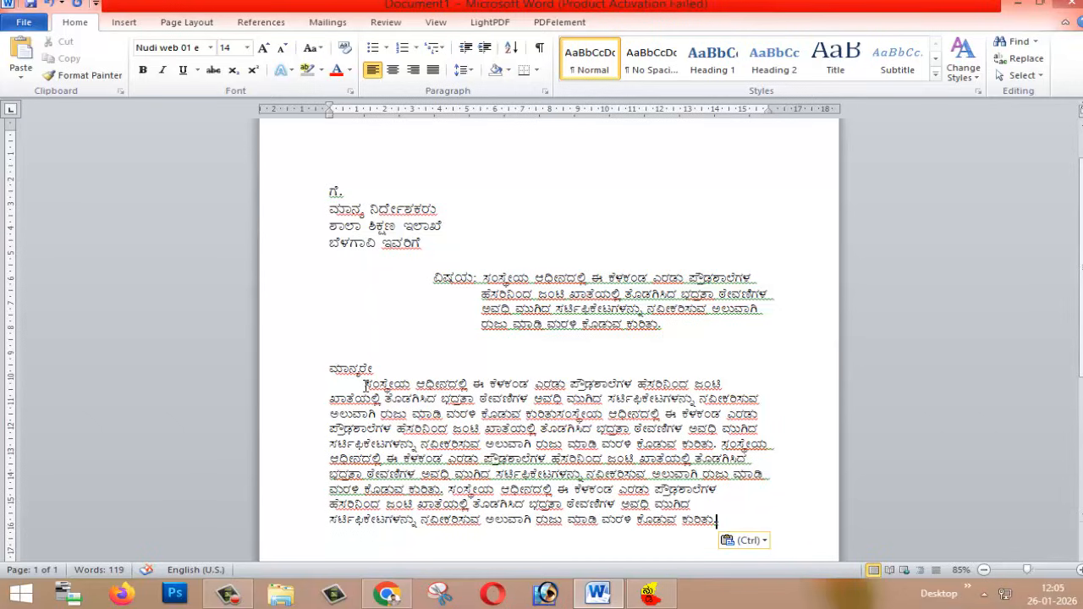
pyautogui.moveTo(365, 386); pyautogui.dragTo(743, 532)
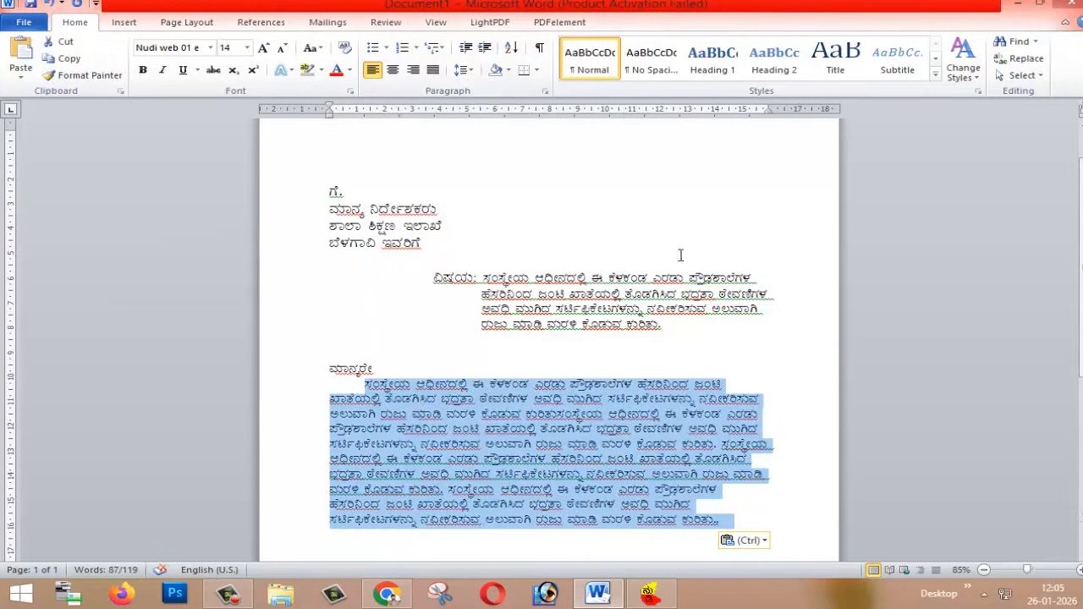
pyautogui.click(433, 71)
pyautogui.click(718, 461)
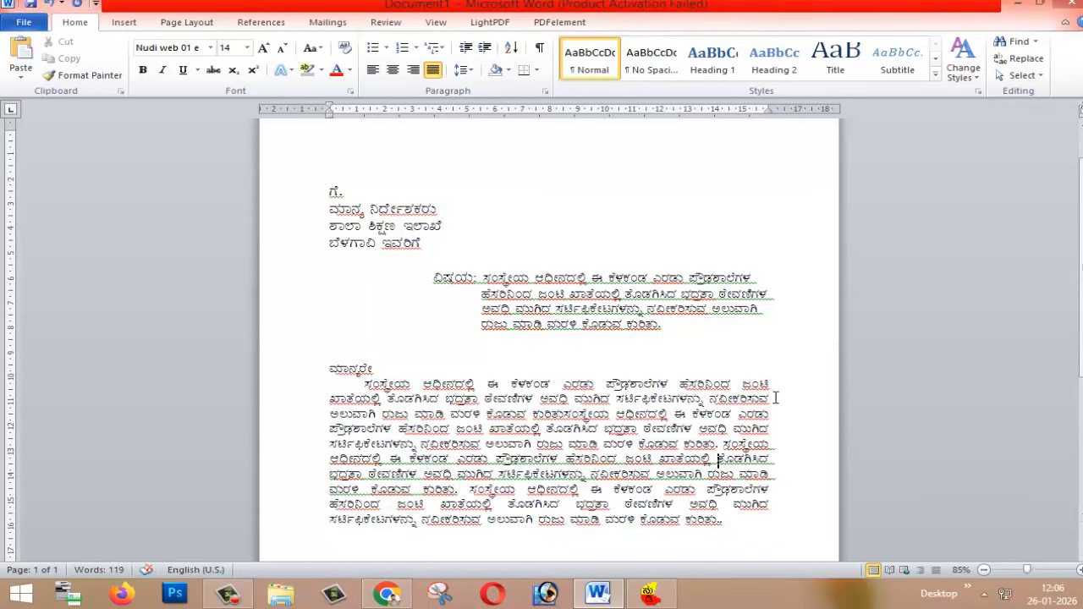
pyautogui.moveTo(482, 278); pyautogui.dragTo(658, 327)
pyautogui.click(433, 71)
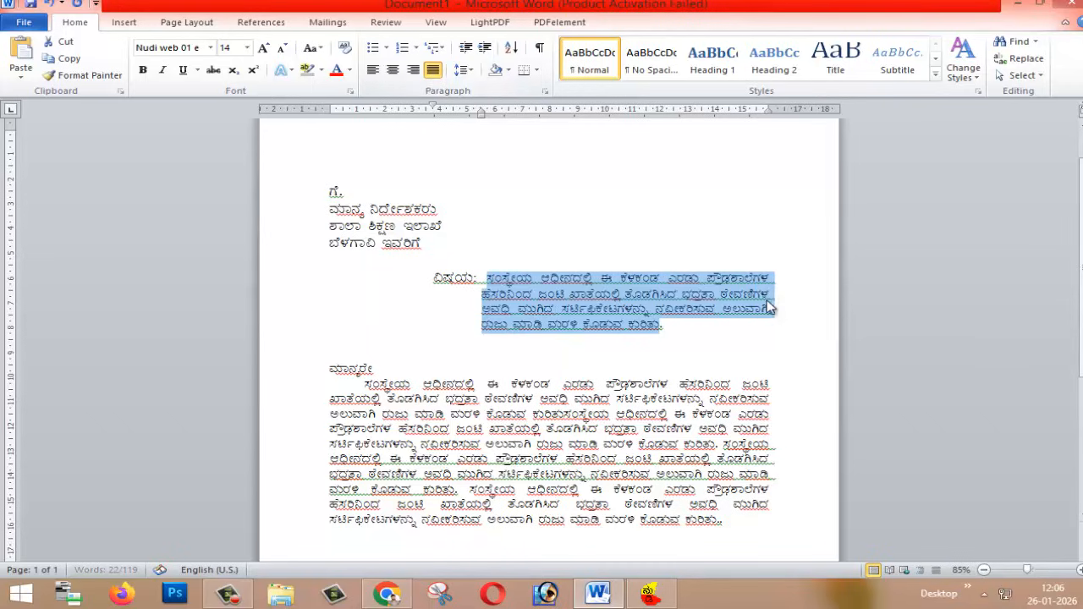
pyautogui.click(572, 416)
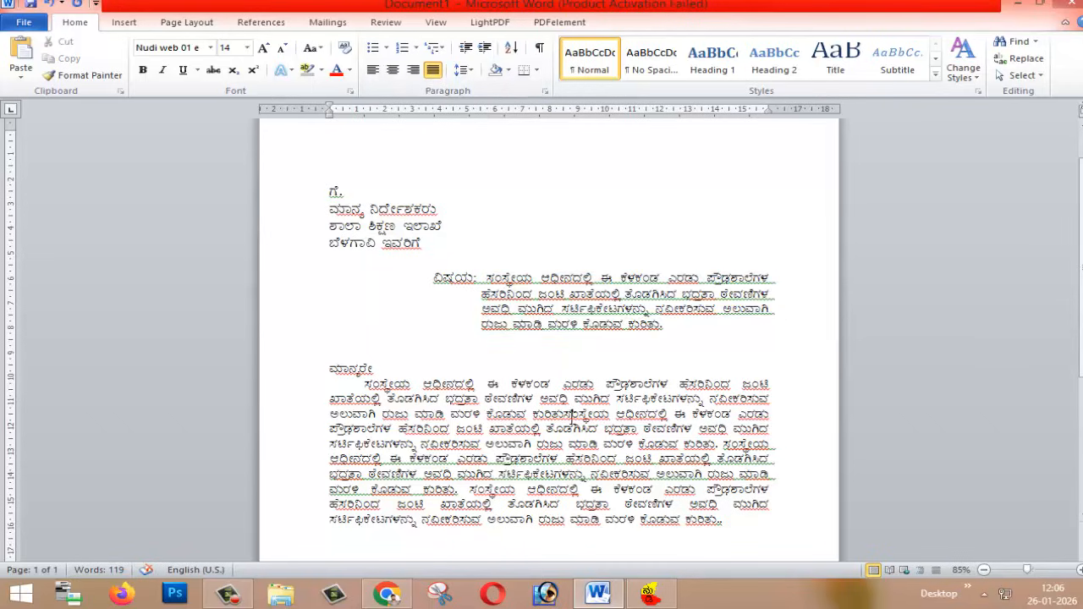
# Insert a blank line between the salutation "ಮಾನ್ಯರೇ" and the body paragraph.
pyautogui.scroll(-3, 571, 415)
pyautogui.scroll(3, 571, 415)
pyautogui.keyDown('ctrl'); pyautogui.scroll(-2, 544, 423); pyautogui.keyUp('ctrl')
pyautogui.click(210, 356)
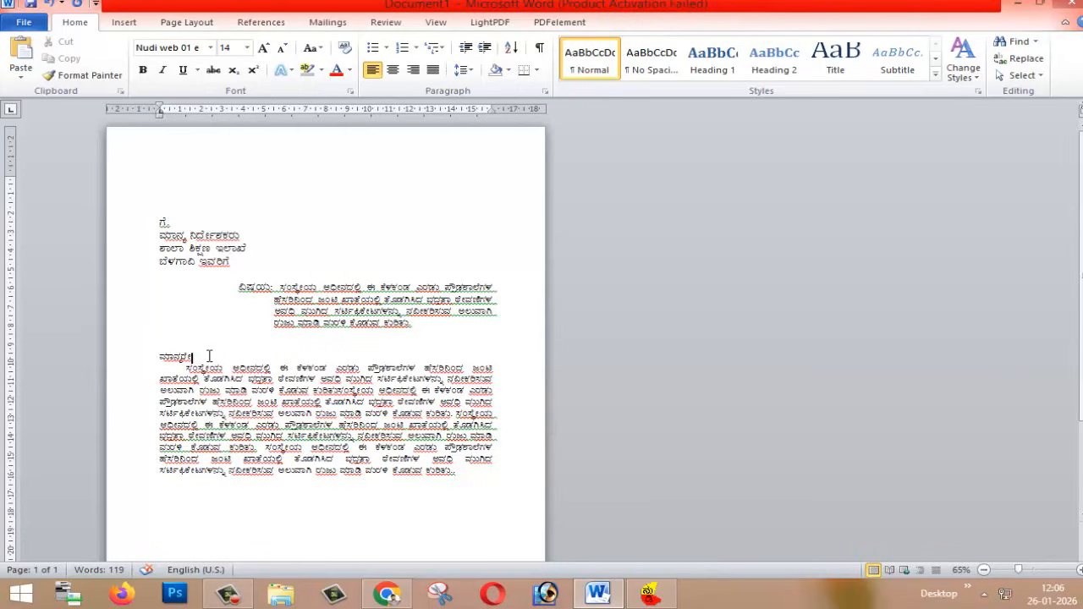
pyautogui.press('Return')
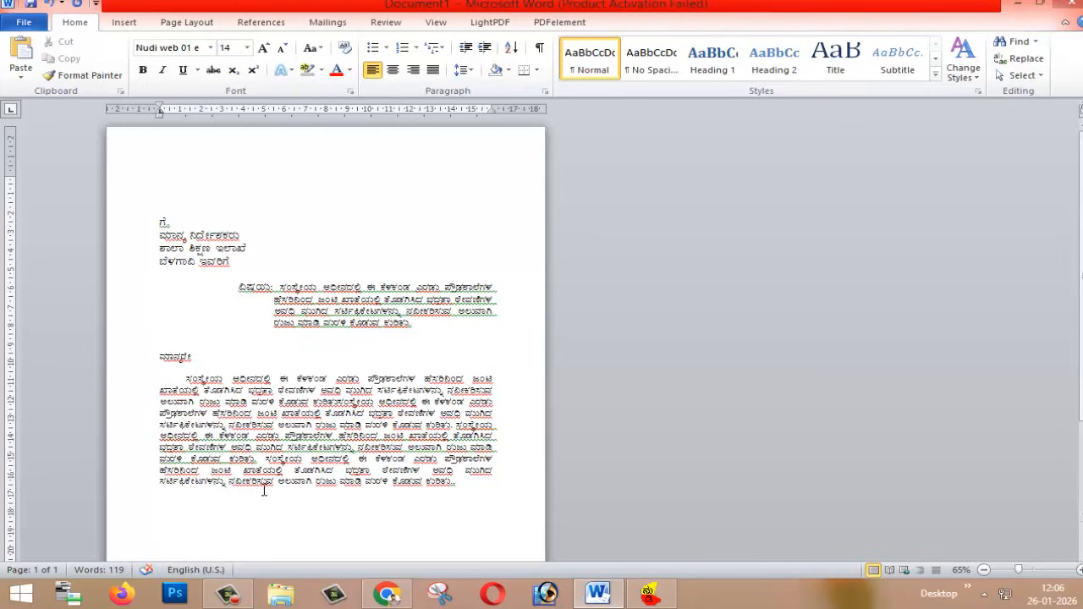
# Insert a table with four columns and four rows on a new line below the body paragraph.
pyautogui.scroll(-1, 275, 491)
pyautogui.scroll(2, 335, 476)
pyautogui.scroll(-4, 406, 482)
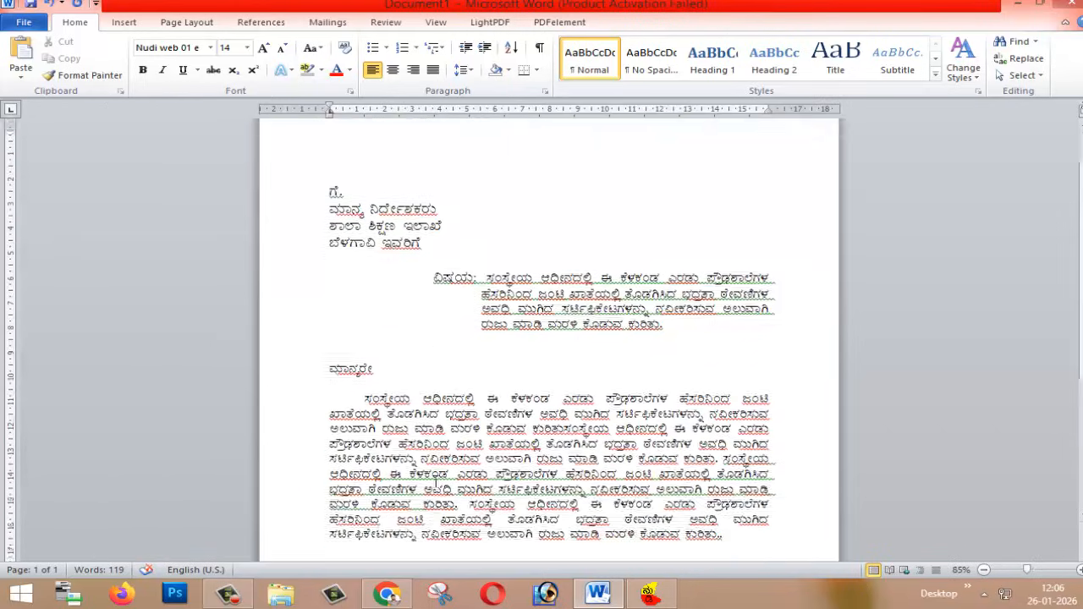
pyautogui.click(746, 345)
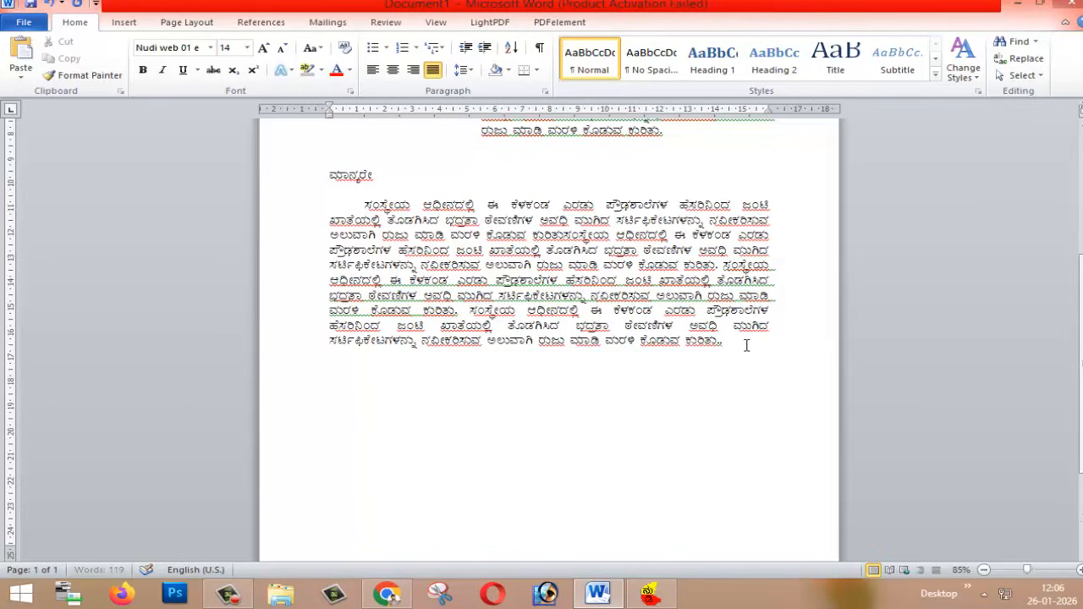
pyautogui.press('Return')
pyautogui.click(124, 24)
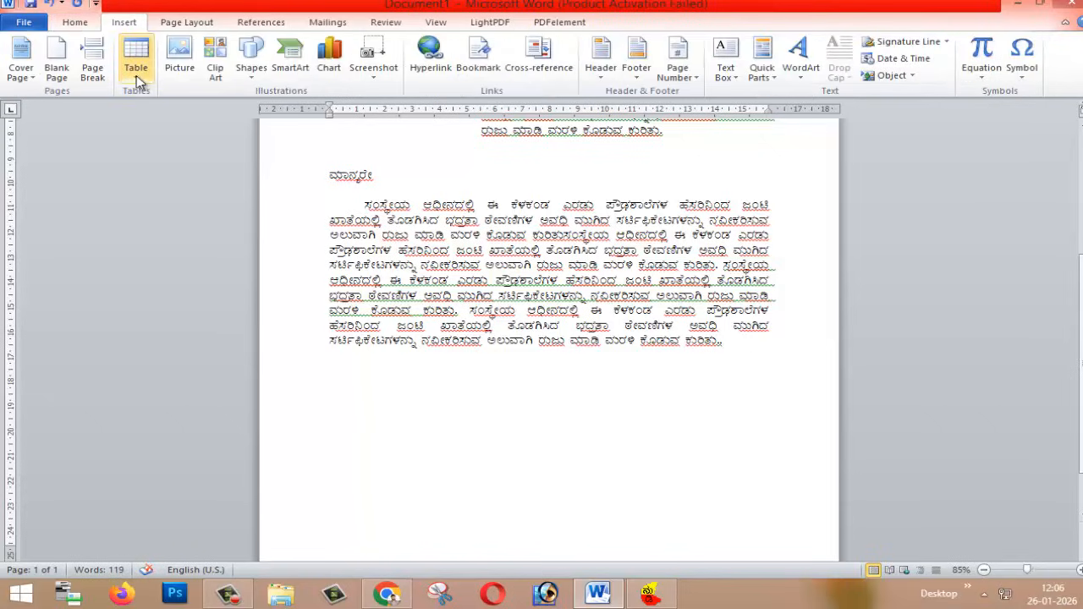
pyautogui.click(137, 56)
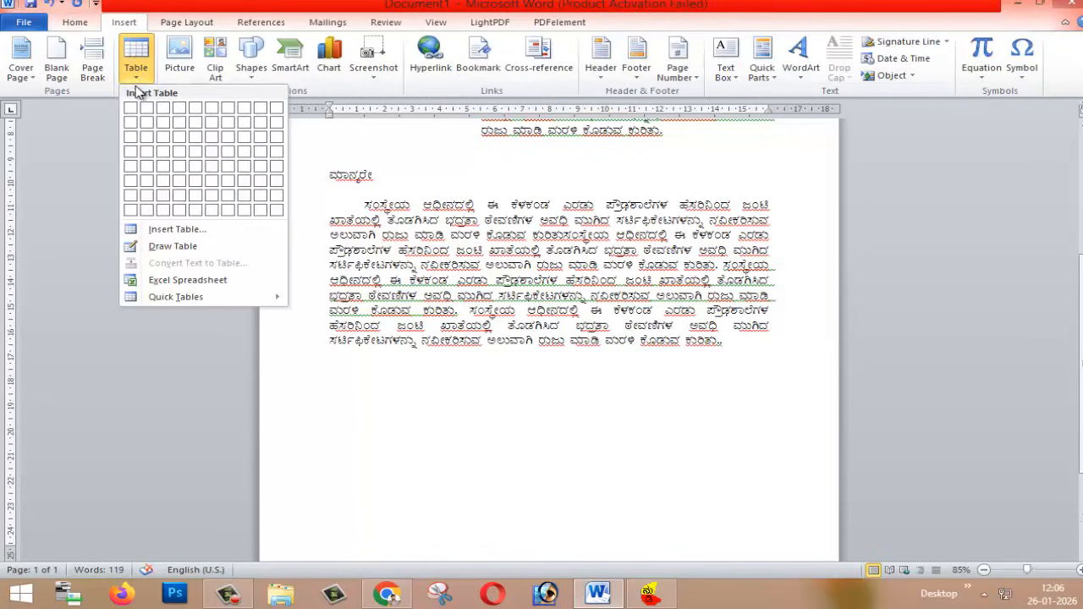
pyautogui.click(178, 150)
# Enter the table headers "ಕ್ರಸಂ", "ಪ್ರೌಢಶಾಲೆಯ ಹೆಸರು" and "ವಿಳಾಸ" in the first three columns and narrow the first column to about 1.2 cm.
pyautogui.write('ಕ್ರಮ')
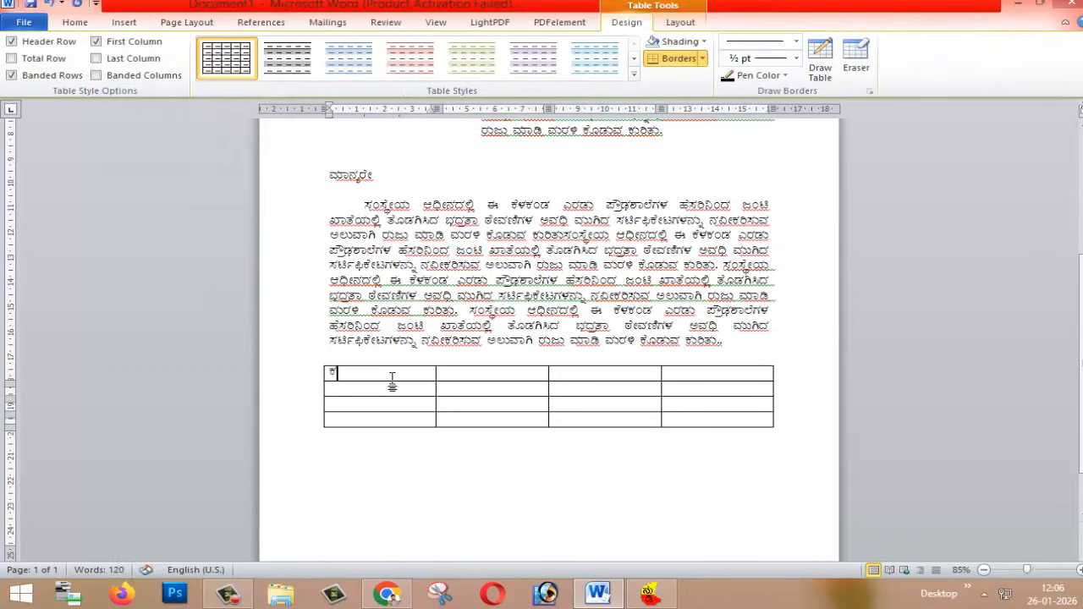
pyautogui.click(487, 380)
pyautogui.write('ಪ್ರೌಢ')
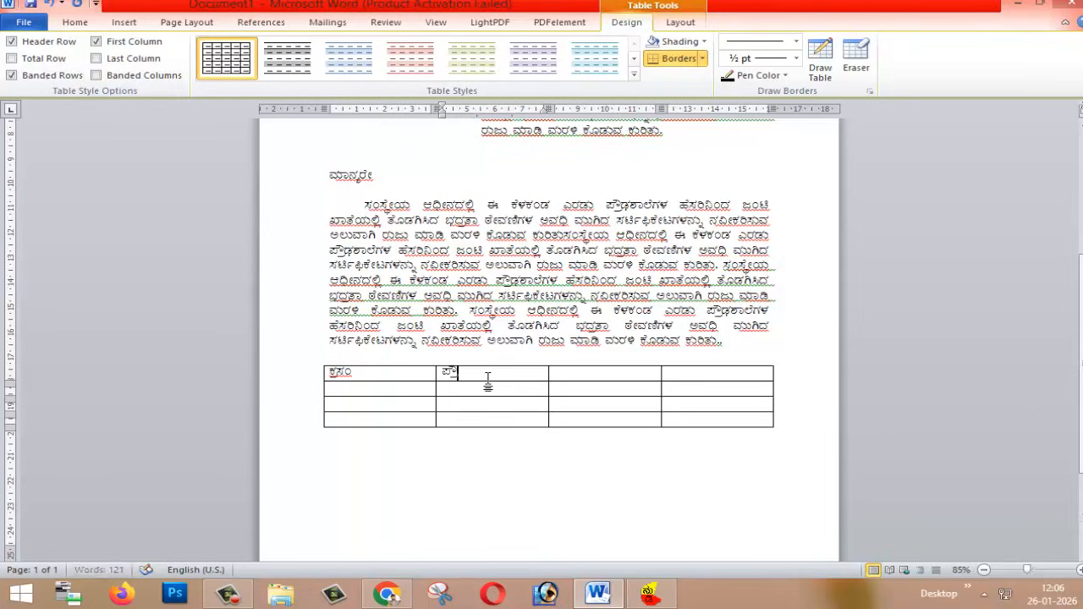
pyautogui.write('ಶಾಲೆಯ ಹೆಸರು')
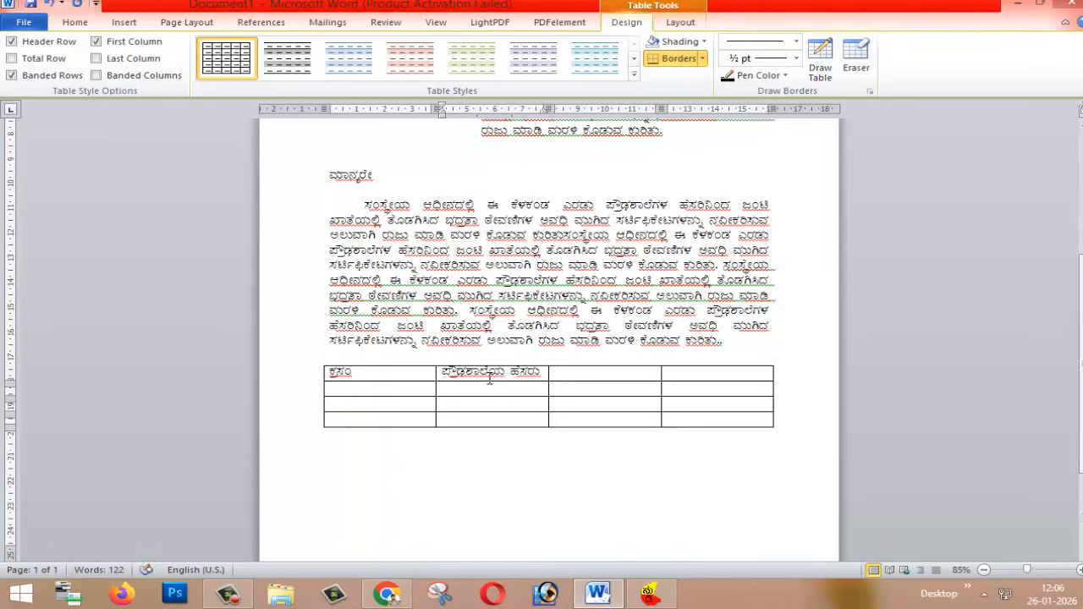
pyautogui.press('Tab')
pyautogui.write('ವಿಳಾಸ')
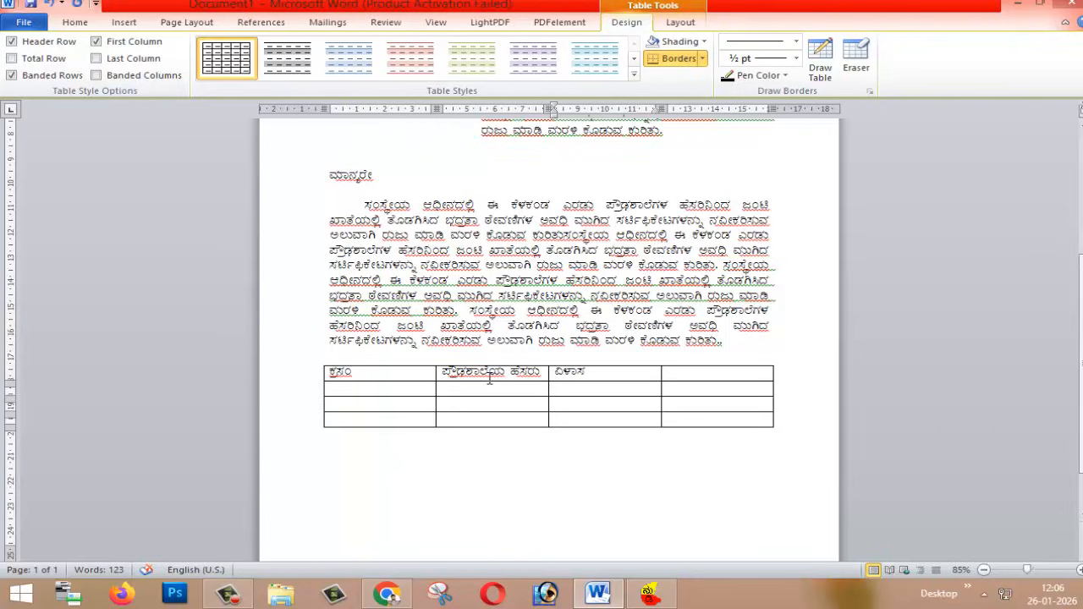
pyautogui.press('Tab')
pyautogui.moveTo(435, 375); pyautogui.dragTo(361, 387)
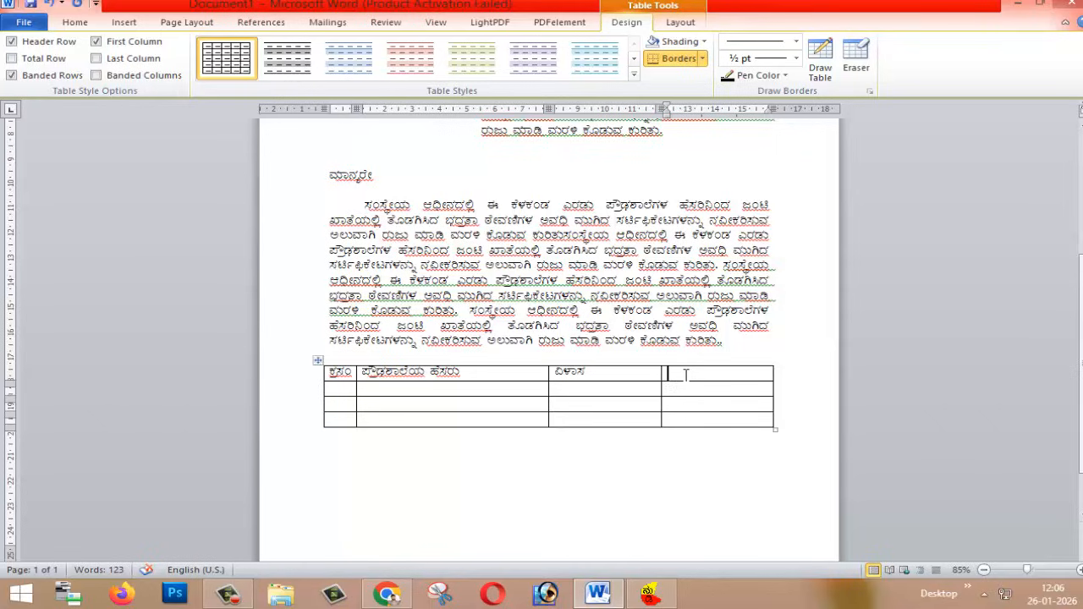
# Enter the header "ಹೆಸರು ಮುಗು" in the fourth column of the table.
pyautogui.write('ಹೆಸರು ಮುಗ:')
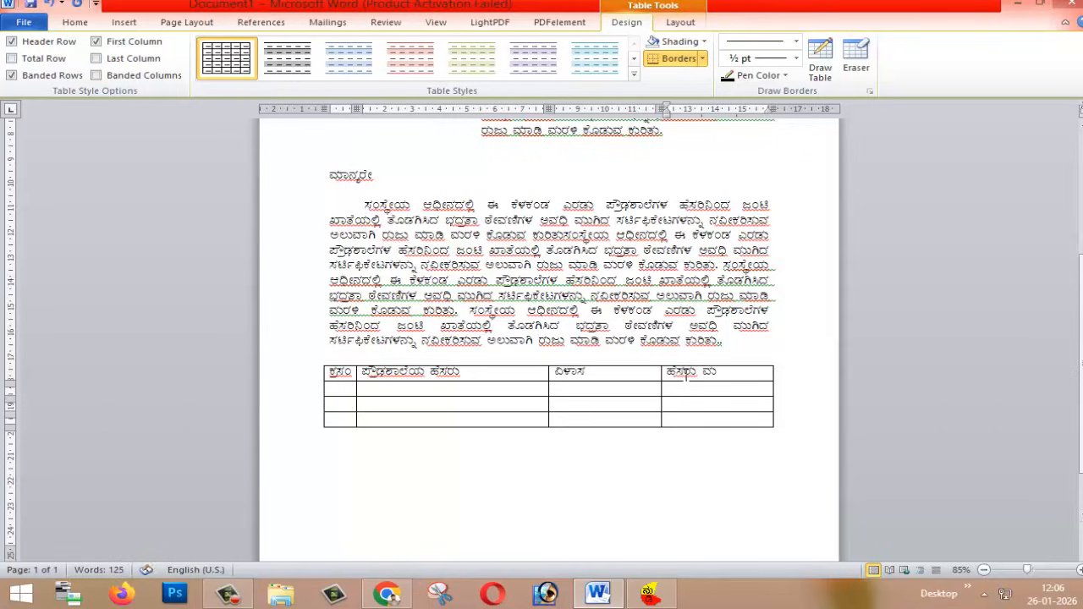
pyautogui.write('ುಗು')
pyautogui.click(747, 374)
# Stretch the table so its rows are about 1.2 cm tall, and narrow the "ಪ್ರೌಢಶಾಲೆಯ ಹೆಸರು" column.
pyautogui.moveTo(774, 429); pyautogui.dragTo(792, 513)
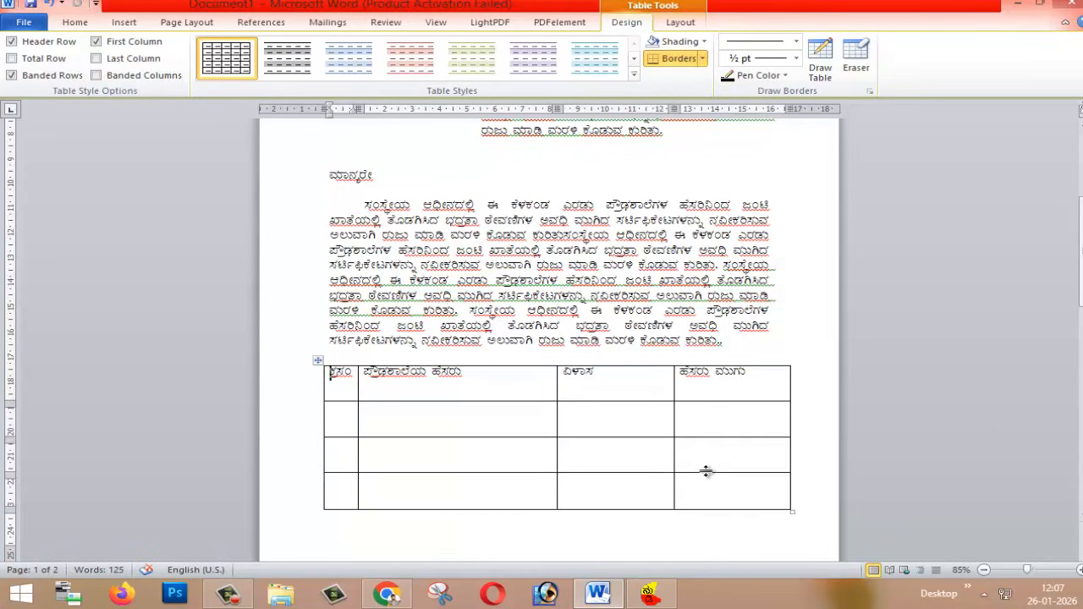
pyautogui.scroll(6, 708, 471)
pyautogui.scroll(-6, 709, 471)
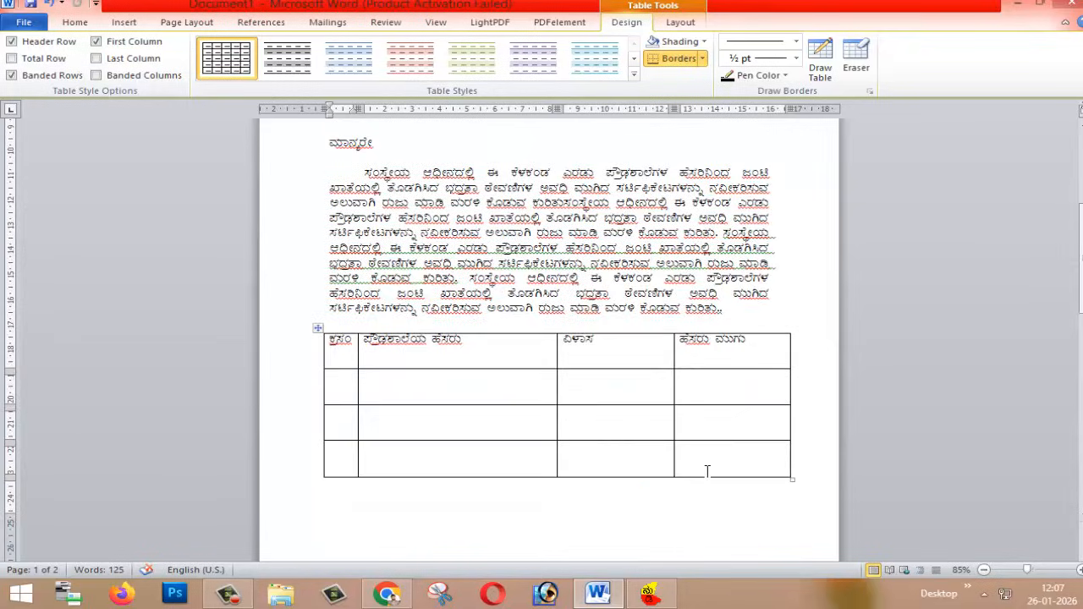
pyautogui.moveTo(788, 481); pyautogui.dragTo(792, 456)
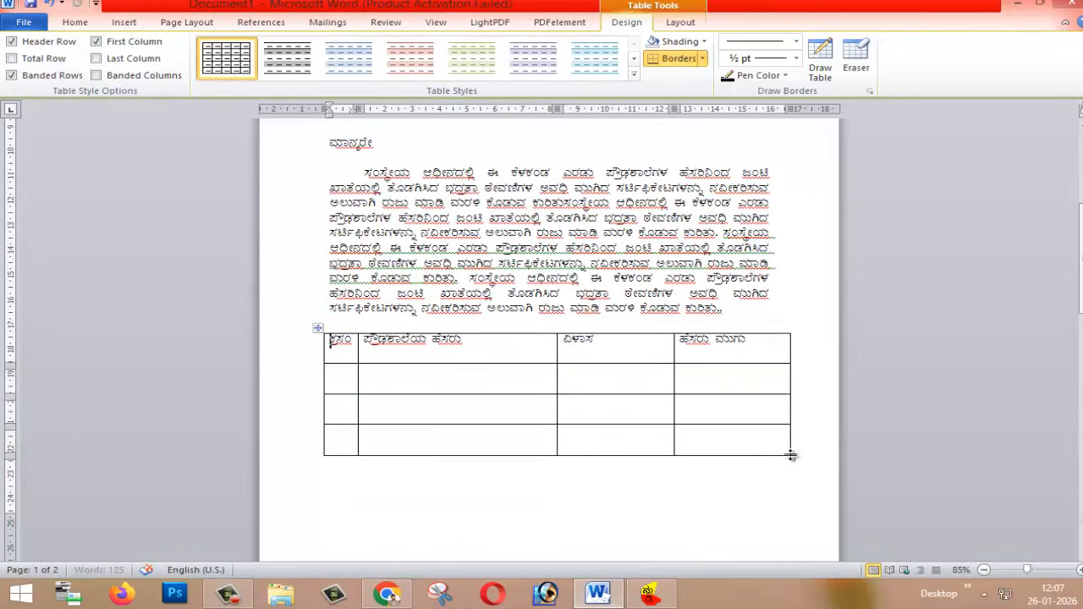
pyautogui.moveTo(558, 353); pyautogui.dragTo(466, 352)
pyautogui.moveTo(593, 358); pyautogui.dragTo(536, 358)
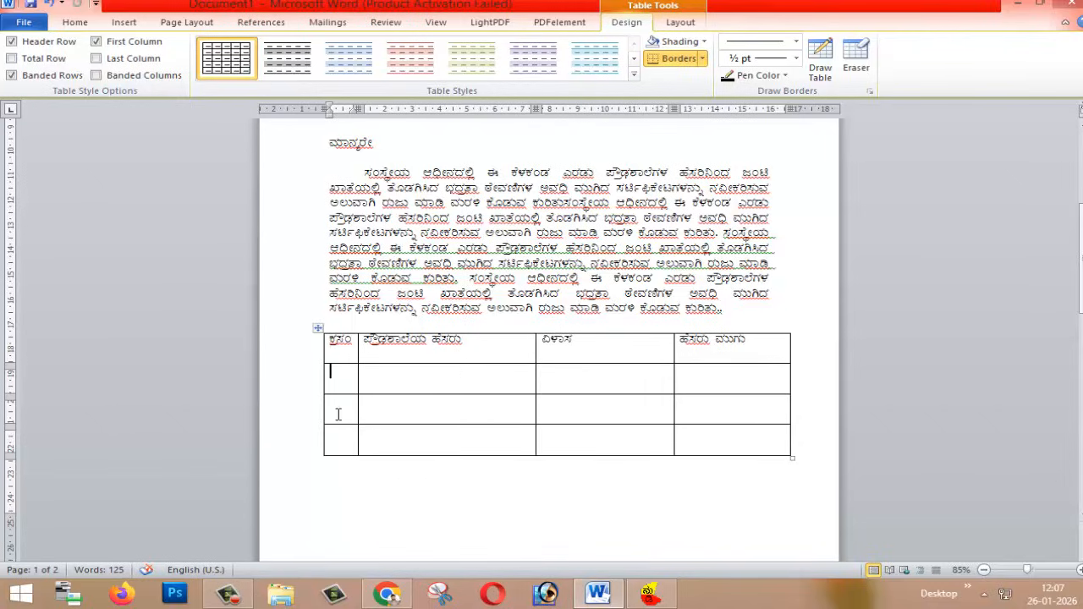
# Number the three rows below the table header 1, 2 and 3 in the "ಕ್ರಸಂ" column.
pyautogui.write('1')
pyautogui.click(349, 416)
pyautogui.write('2')
pyautogui.click(343, 437)
pyautogui.write('3')
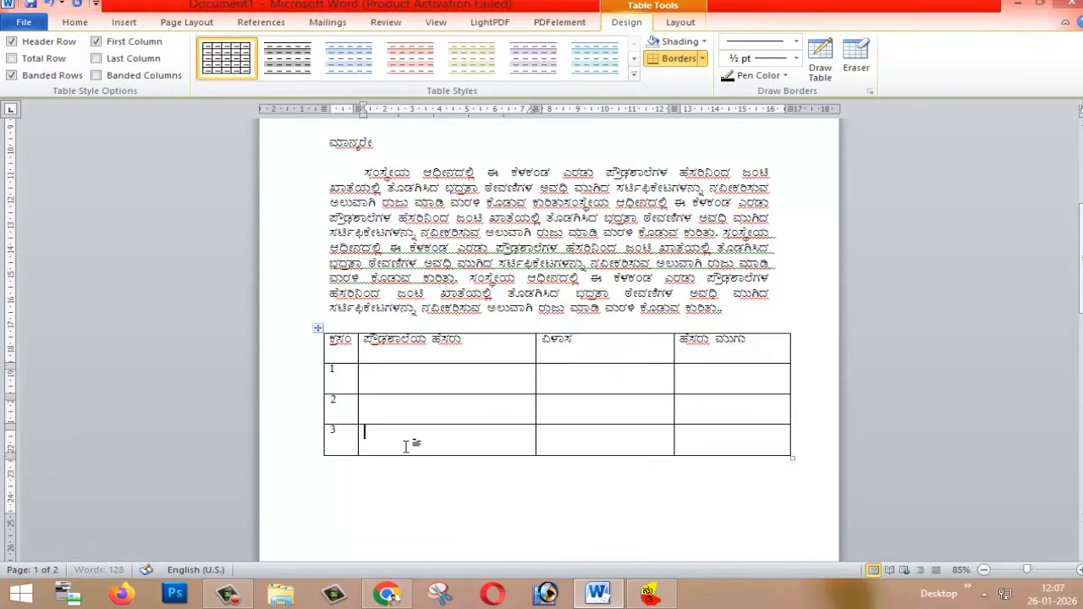
# Add a double-line box page border, ½ pt wide, to the whole document.
pyautogui.scroll(6, 517, 499)
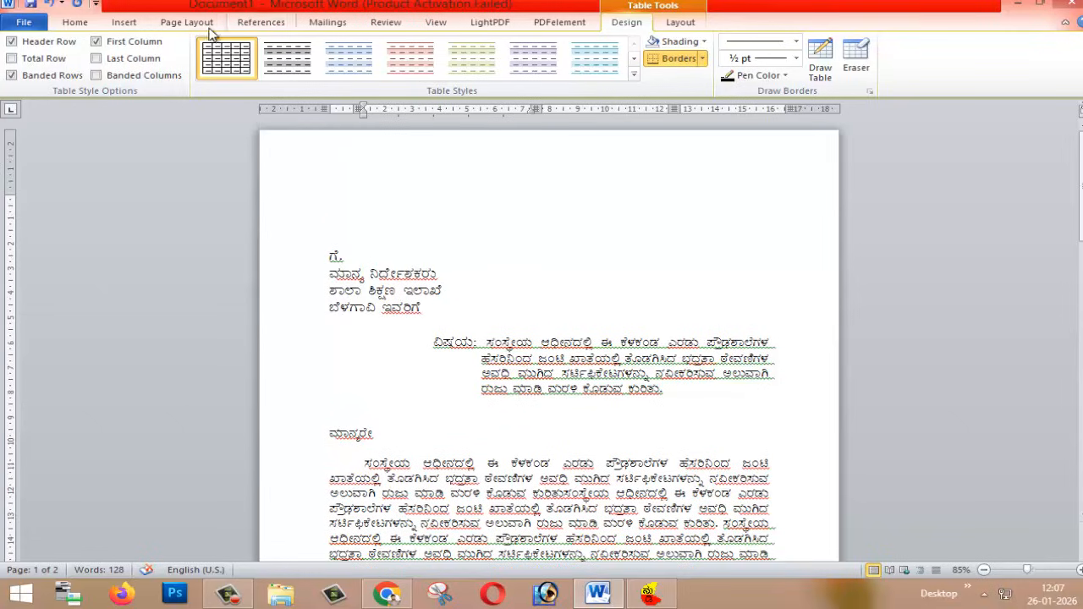
pyautogui.click(125, 23)
pyautogui.click(187, 25)
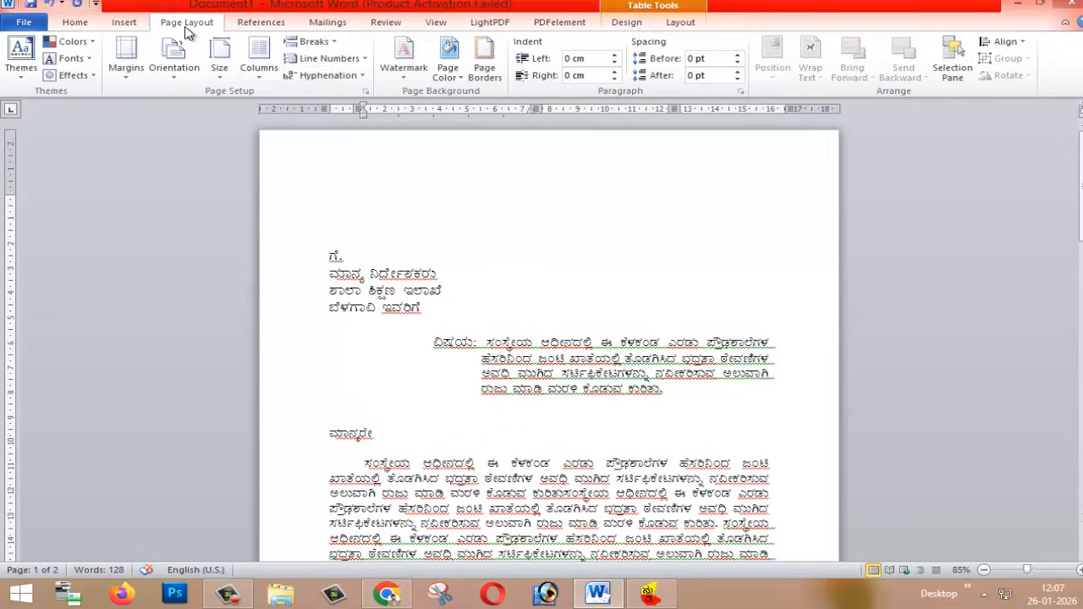
pyautogui.click(484, 66)
pyautogui.scroll(-1, 508, 245)
pyautogui.click(503, 274)
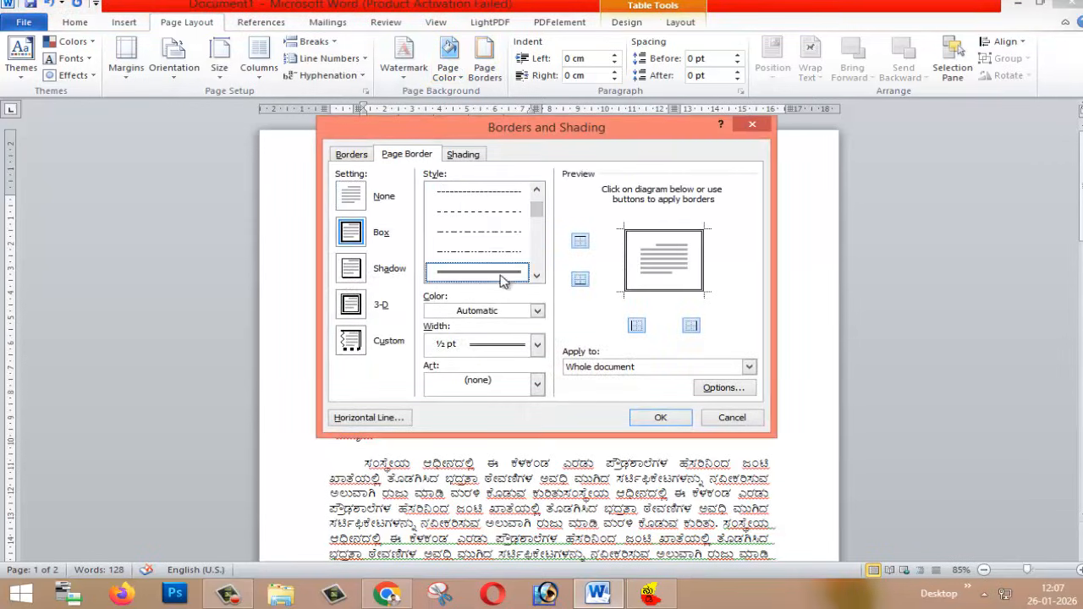
pyautogui.click(660, 418)
pyautogui.scroll(3, 608, 352)
pyautogui.scroll(1, 609, 352)
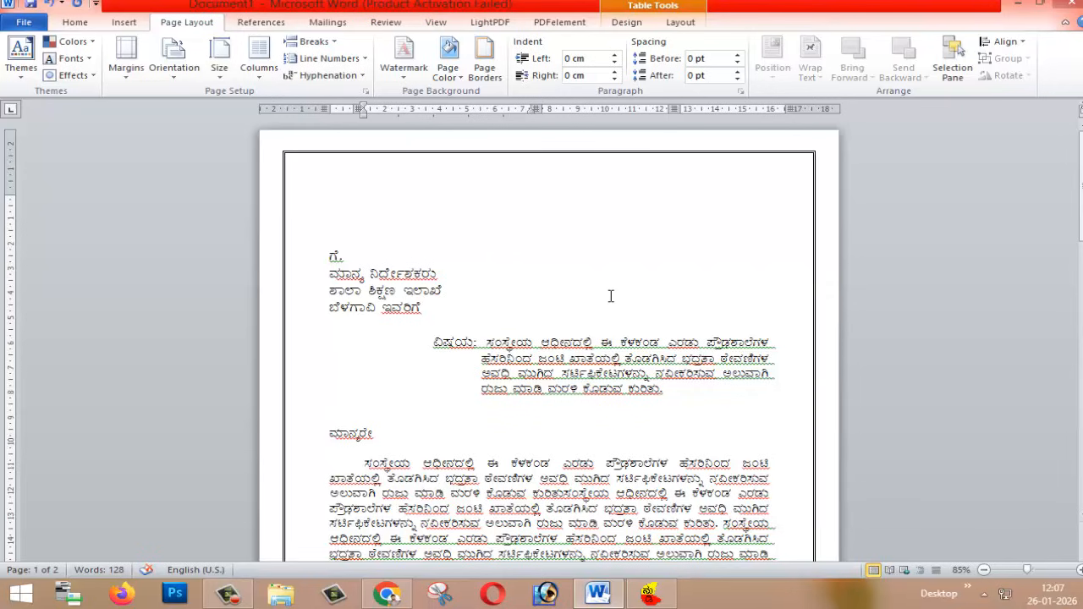
# Remove the empty second page by deleting the blank line after the table.
pyautogui.scroll(-2, 610, 295)
pyautogui.click(494, 263)
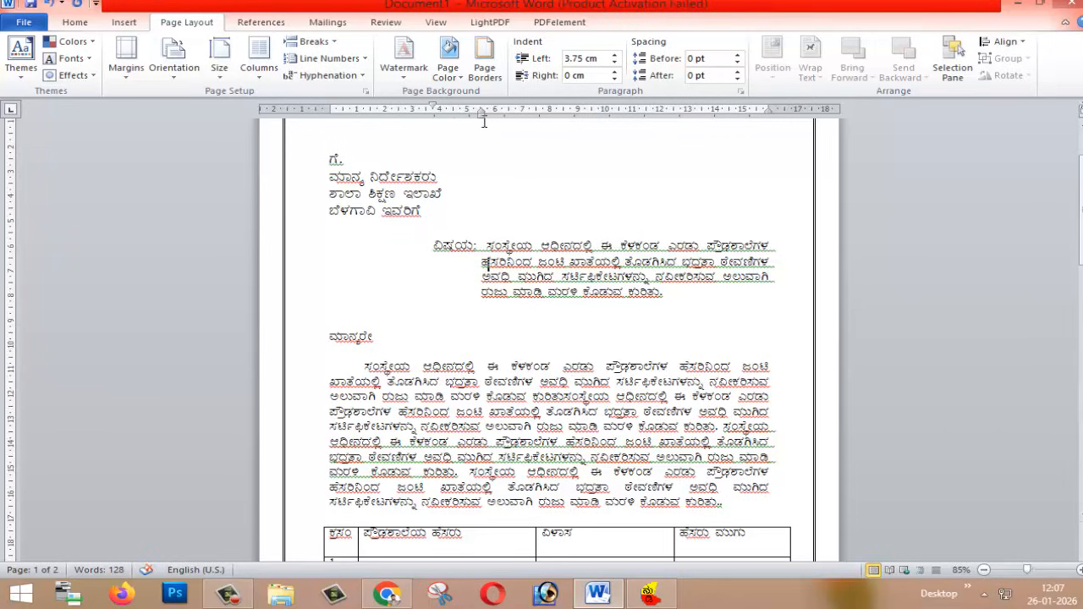
pyautogui.scroll(-2, 489, 362)
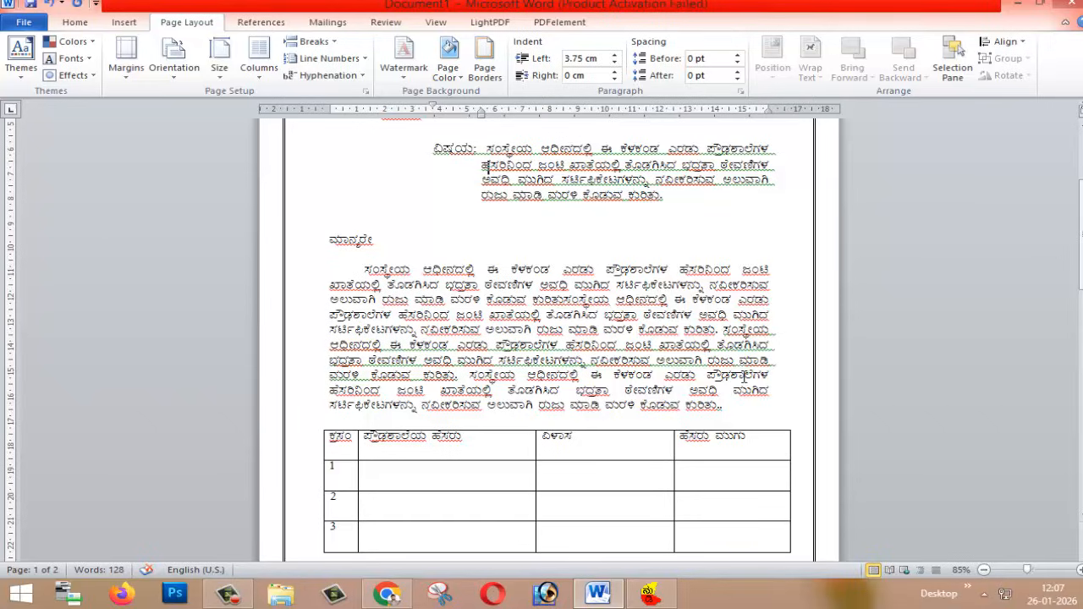
pyautogui.scroll(-3, 742, 376)
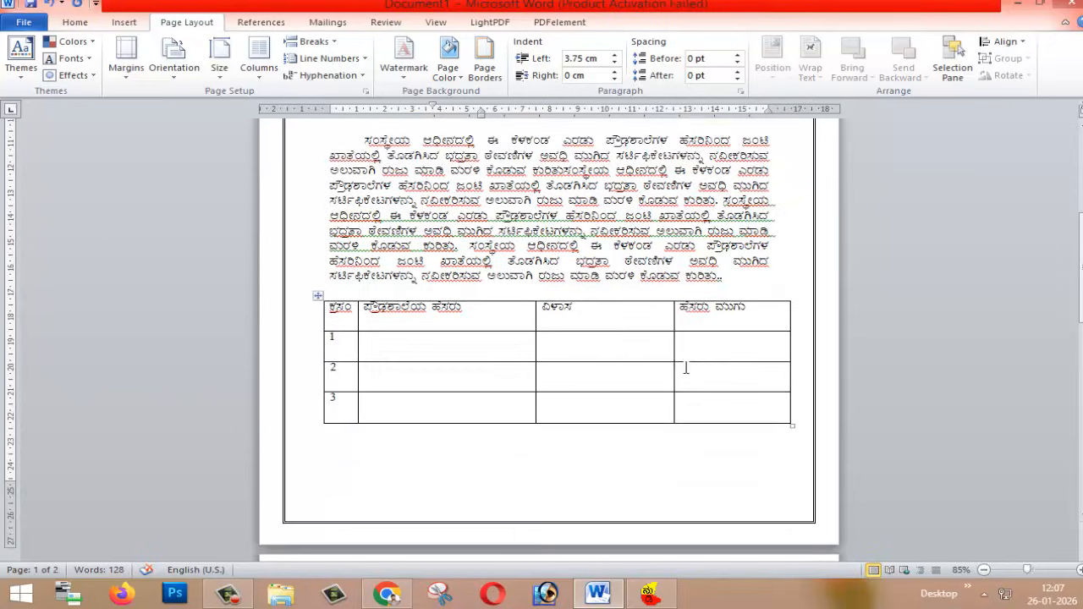
pyautogui.scroll(-3, 544, 352)
pyautogui.scroll(2, 544, 352)
pyautogui.scroll(-3, 544, 352)
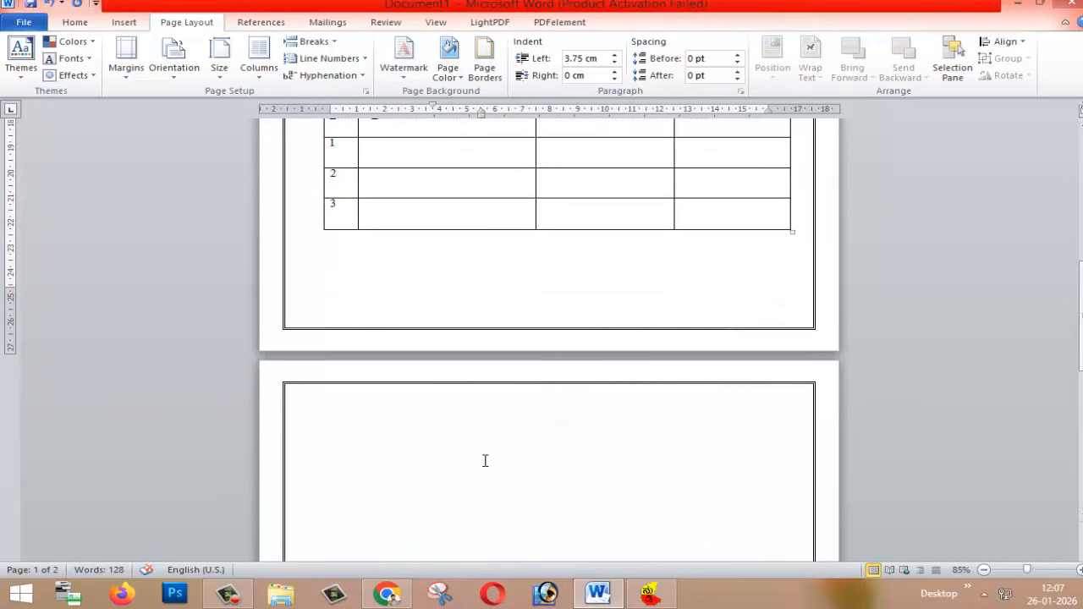
pyautogui.click(455, 429)
pyautogui.press('BackSpace')
pyautogui.scroll(15, 515, 426)
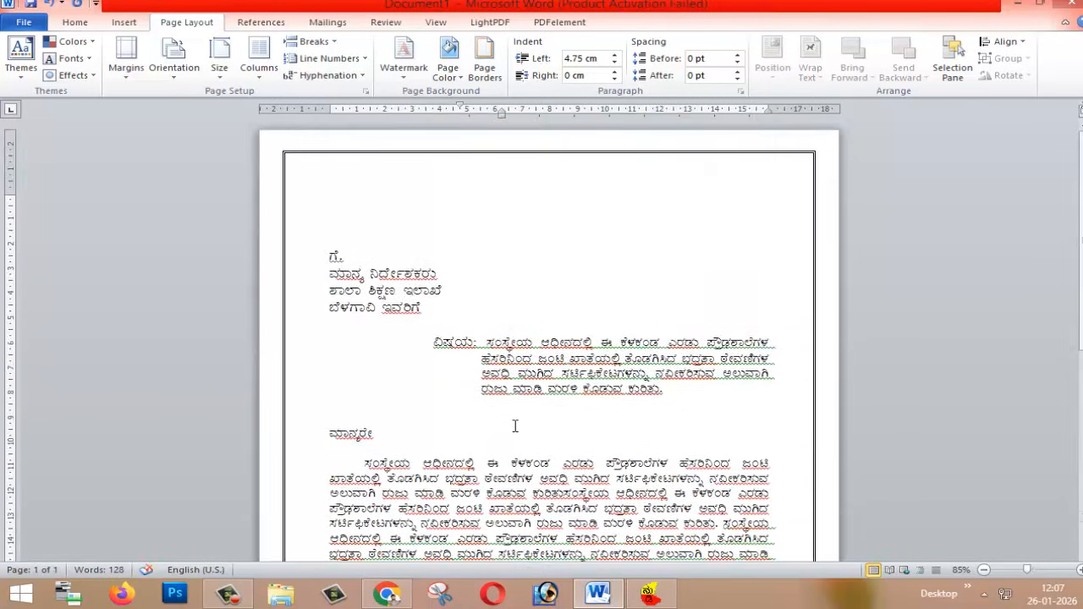
# Make the opening "ಗೆ.", the subject label "ವಿಷಯ:" and the salutation "ಮಾನ್ಯರೇ" bold.
pyautogui.moveTo(322, 254); pyautogui.dragTo(353, 256)
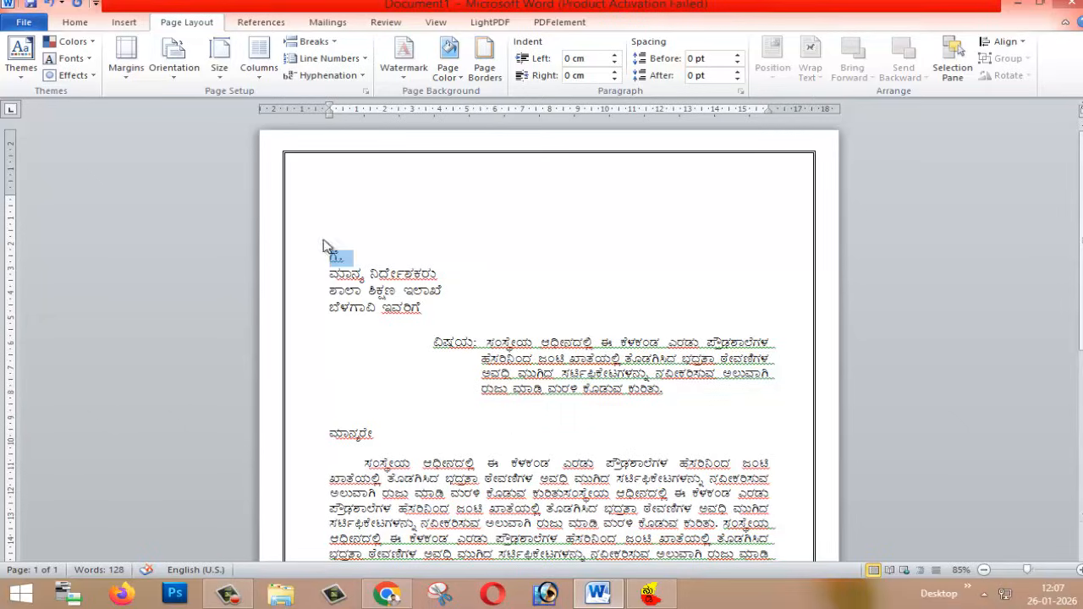
pyautogui.click(78, 23)
pyautogui.click(143, 70)
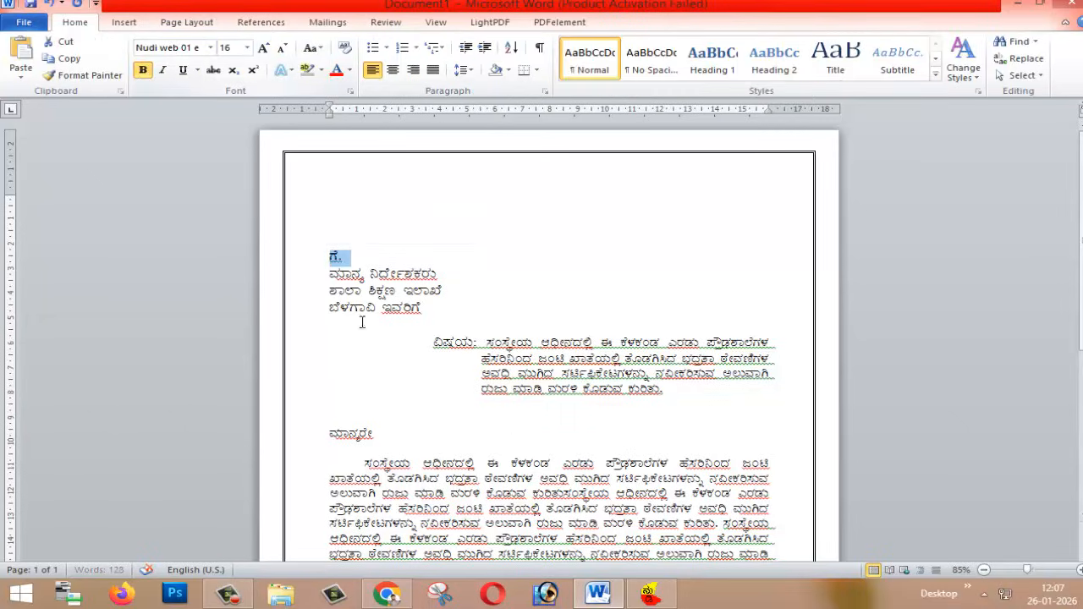
pyautogui.click(455, 363)
pyautogui.moveTo(433, 343); pyautogui.dragTo(485, 345)
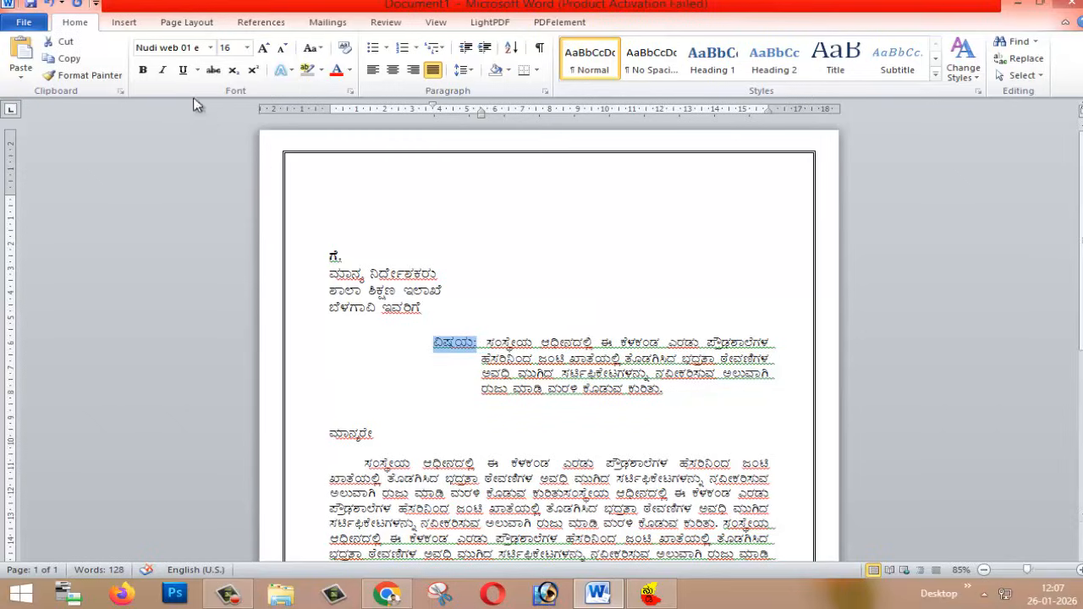
pyautogui.click(143, 70)
pyautogui.click(431, 345)
pyautogui.moveTo(377, 434); pyautogui.dragTo(329, 435)
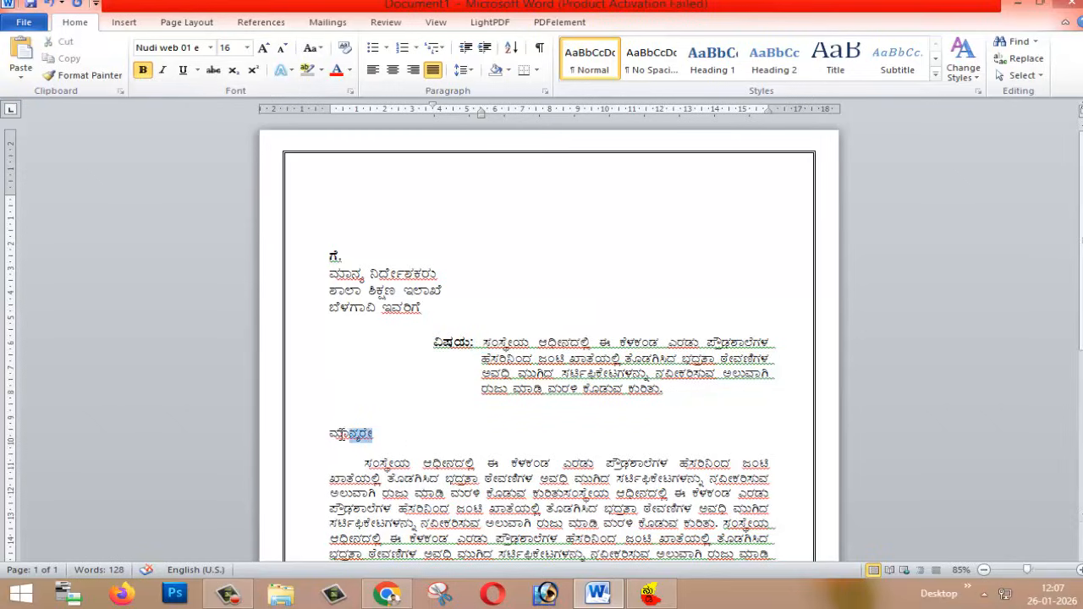
pyautogui.click(143, 71)
pyautogui.click(435, 406)
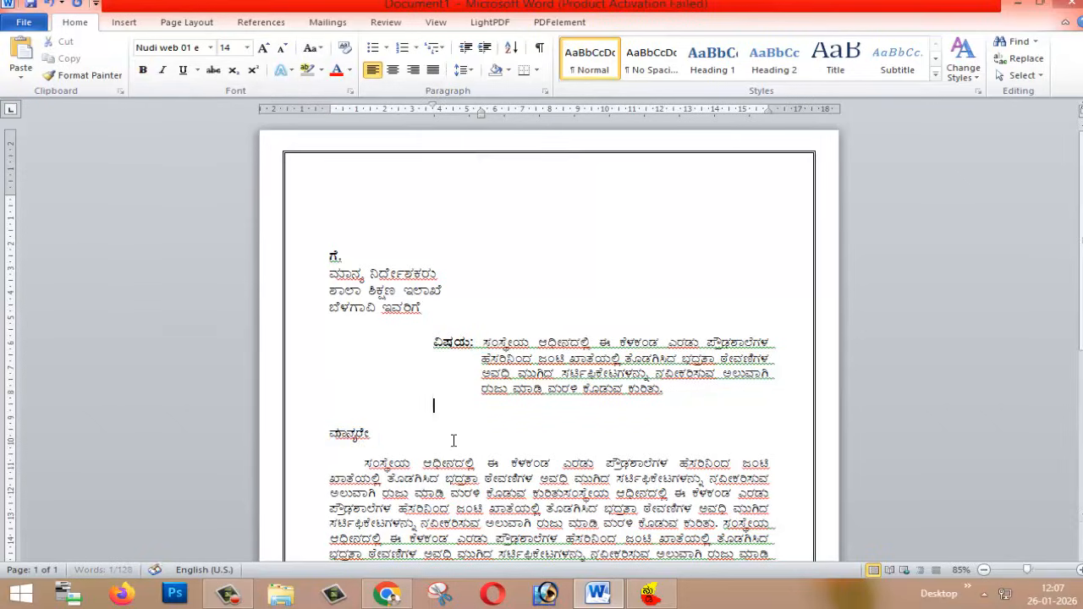
pyautogui.scroll(-3, 454, 440)
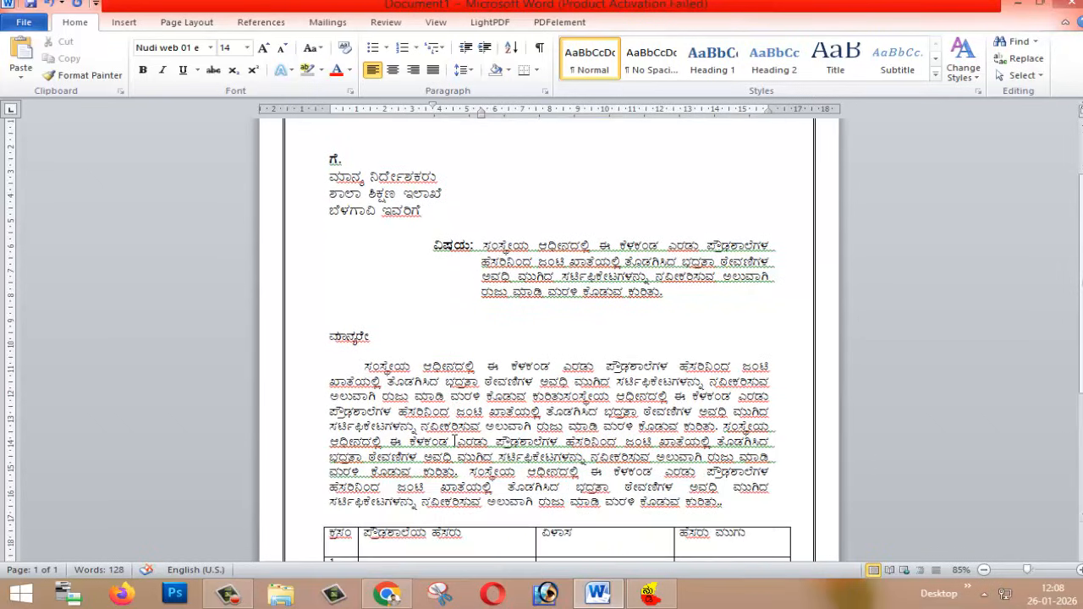
pyautogui.scroll(-5, 454, 440)
pyautogui.scroll(8, 454, 440)
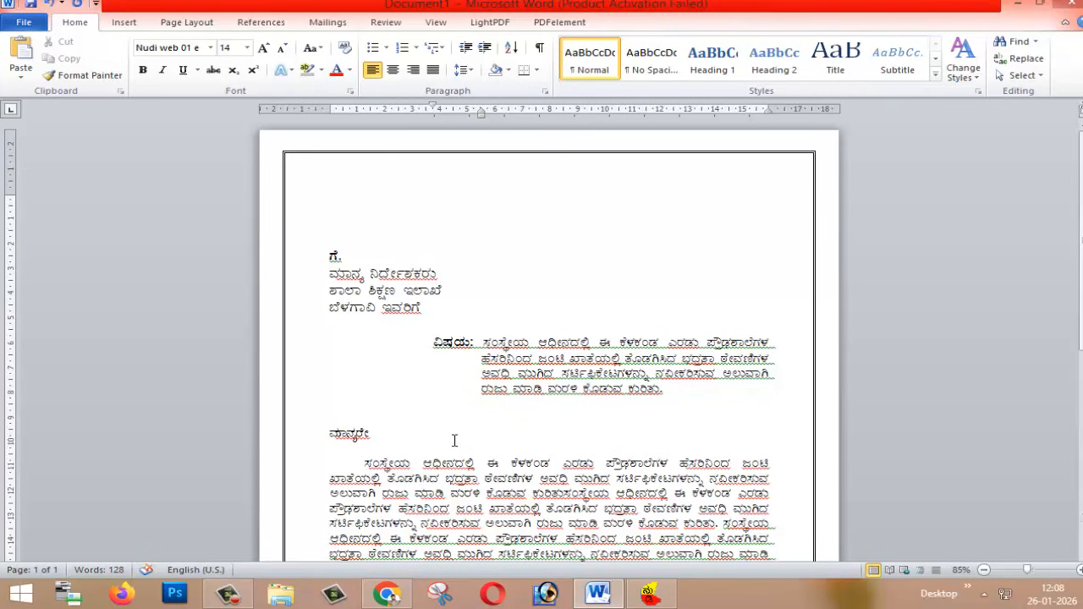
pyautogui.scroll(-2, 454, 440)
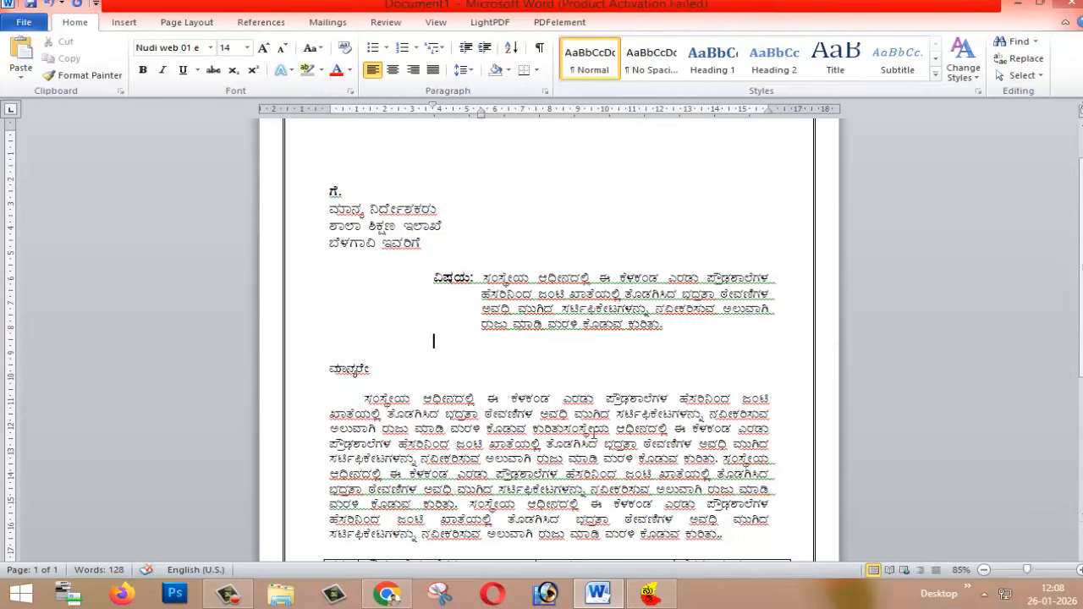
pyautogui.scroll(2, 594, 433)
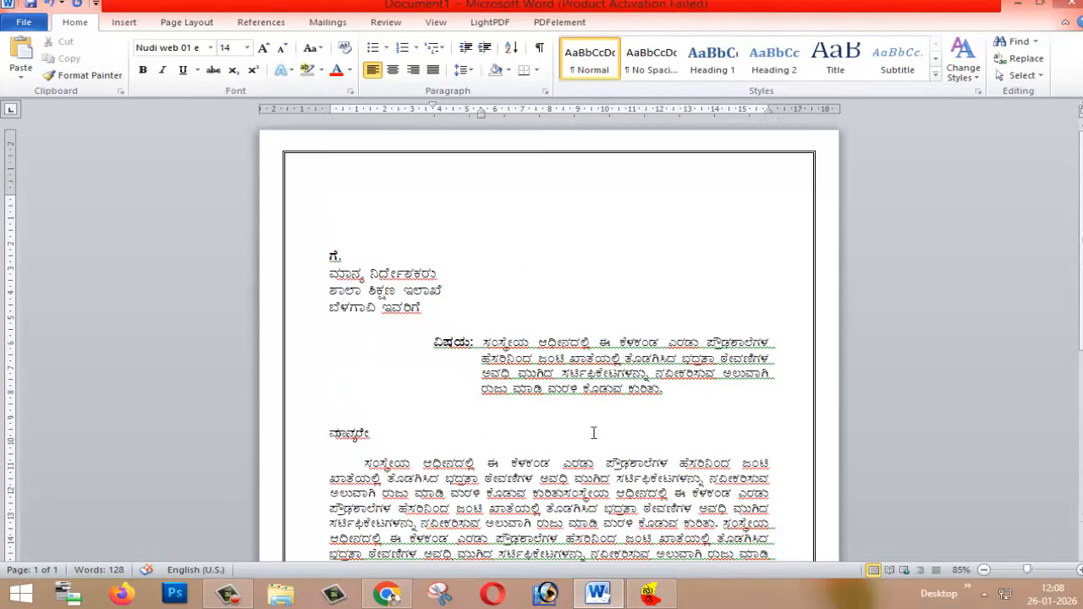
# Insert a blank line between the address line "ಬೆಳಗಾವಿ ಇವರಿಗೆ" and the subject paragraph.
pyautogui.click(129, 22)
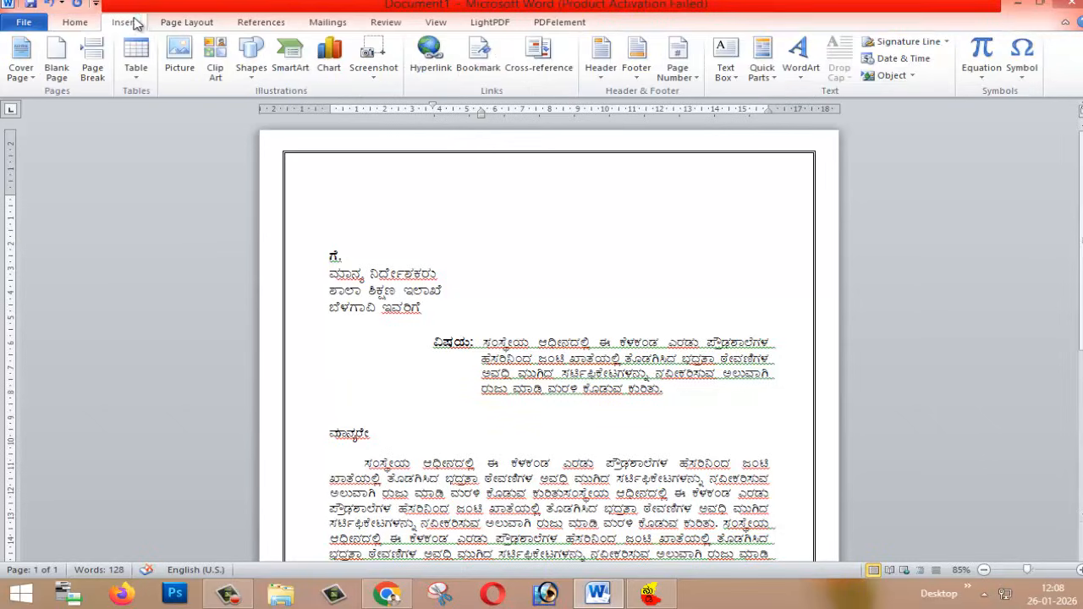
pyautogui.click(191, 26)
pyautogui.click(510, 309)
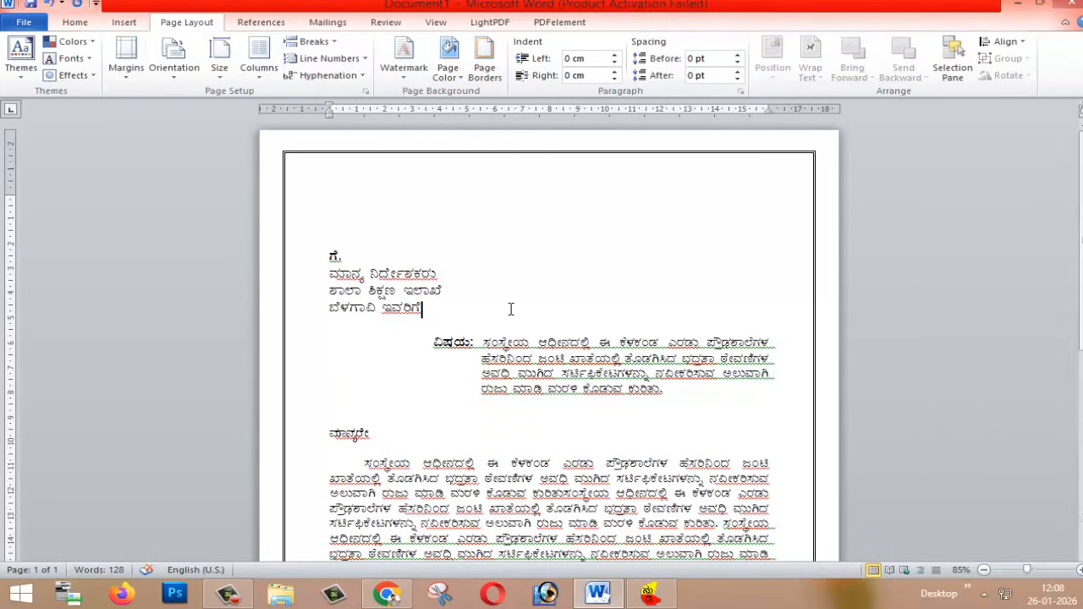
pyautogui.press('Return')
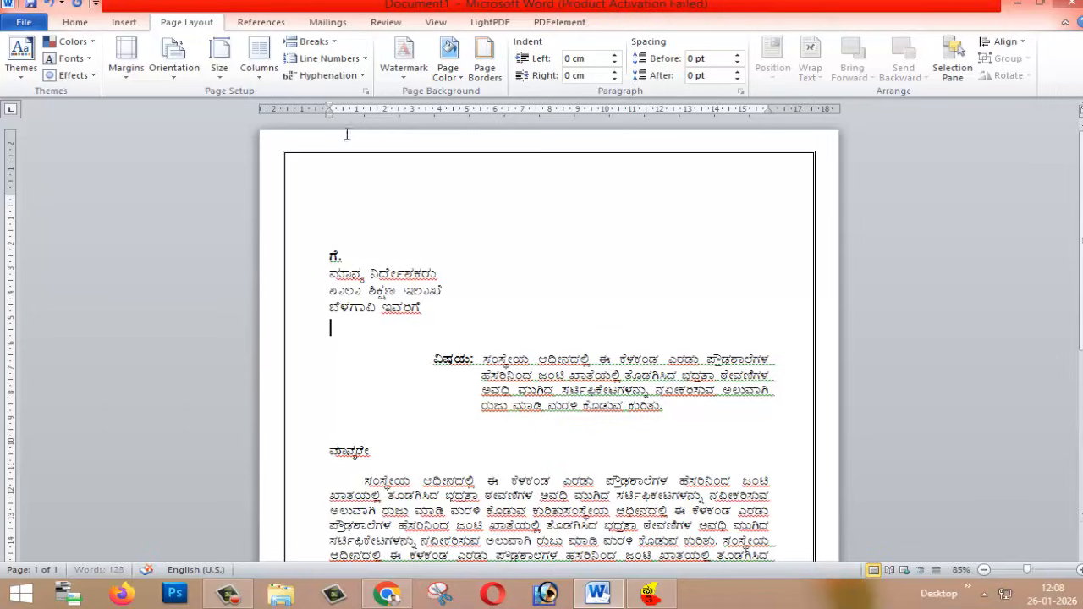
pyautogui.moveTo(329, 107); pyautogui.dragTo(398, 110)
pyautogui.moveTo(329, 115); pyautogui.dragTo(412, 114)
pyautogui.click(372, 233)
pyautogui.moveTo(328, 107)
pyautogui.mouseDown()
pyautogui.moveTo(394, 111)
pyautogui.moveTo(333, 119)
pyautogui.moveTo(413, 119)
pyautogui.moveTo(329, 129)
pyautogui.mouseUp()
pyautogui.click(331, 258)
# Centre the text of the table's header row both horizontally and vertically in its cells.
pyautogui.scroll(-8, 703, 305)
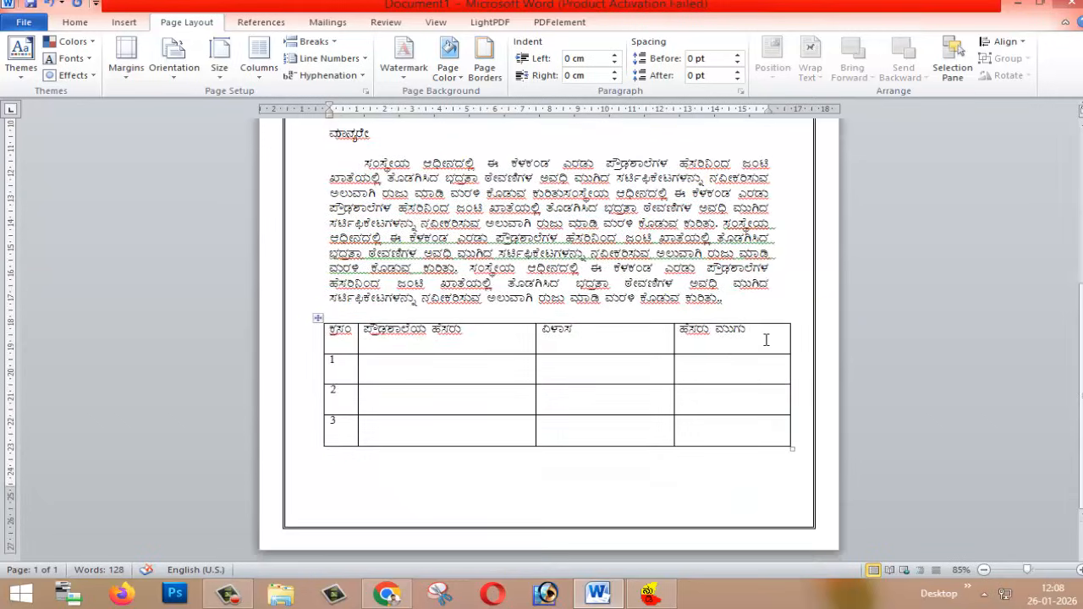
pyautogui.click(766, 340)
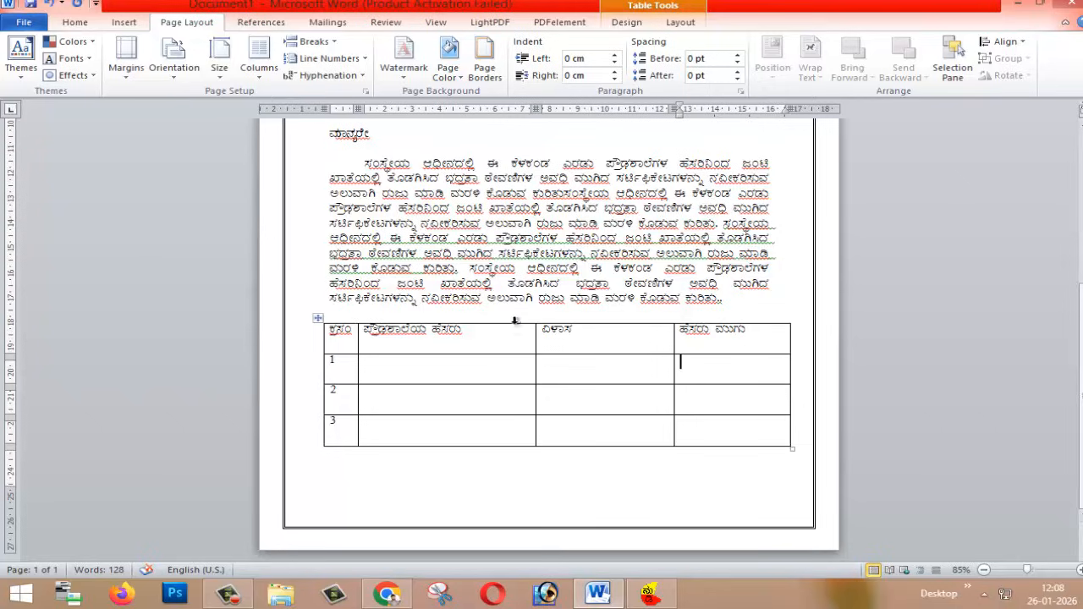
pyautogui.moveTo(335, 330); pyautogui.dragTo(755, 343)
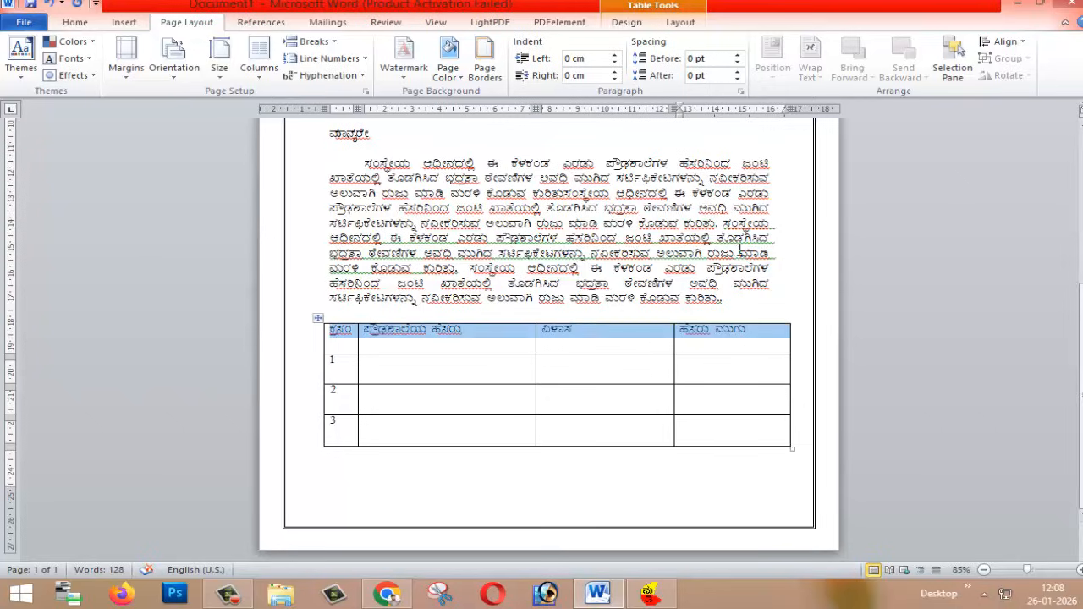
pyautogui.click(680, 22)
pyautogui.click(759, 58)
pyautogui.click(722, 366)
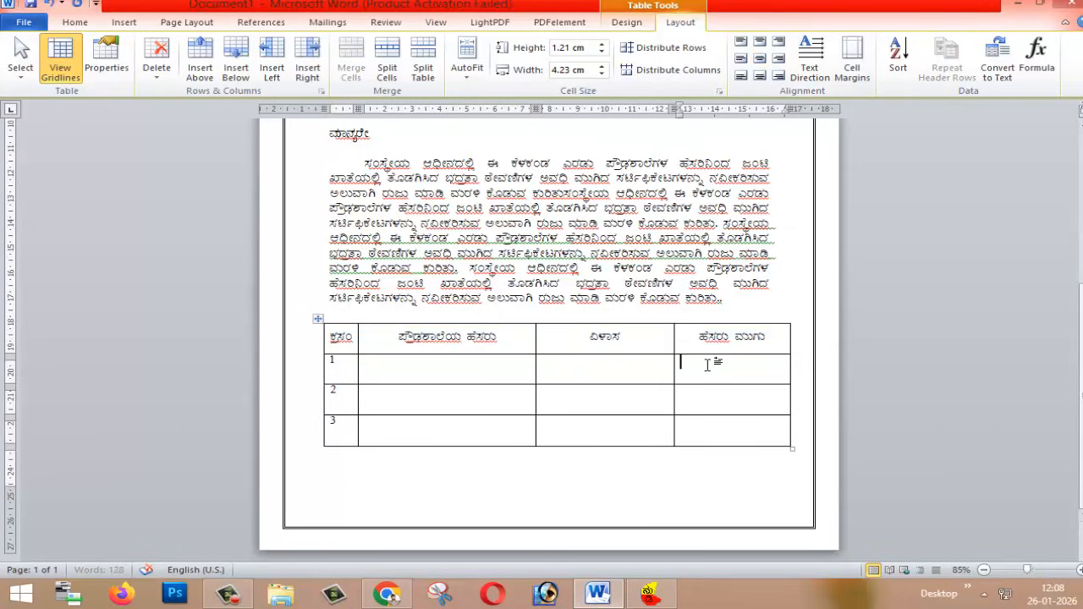
# Make the text of the table's header row bold.
pyautogui.moveTo(335, 337); pyautogui.dragTo(733, 342)
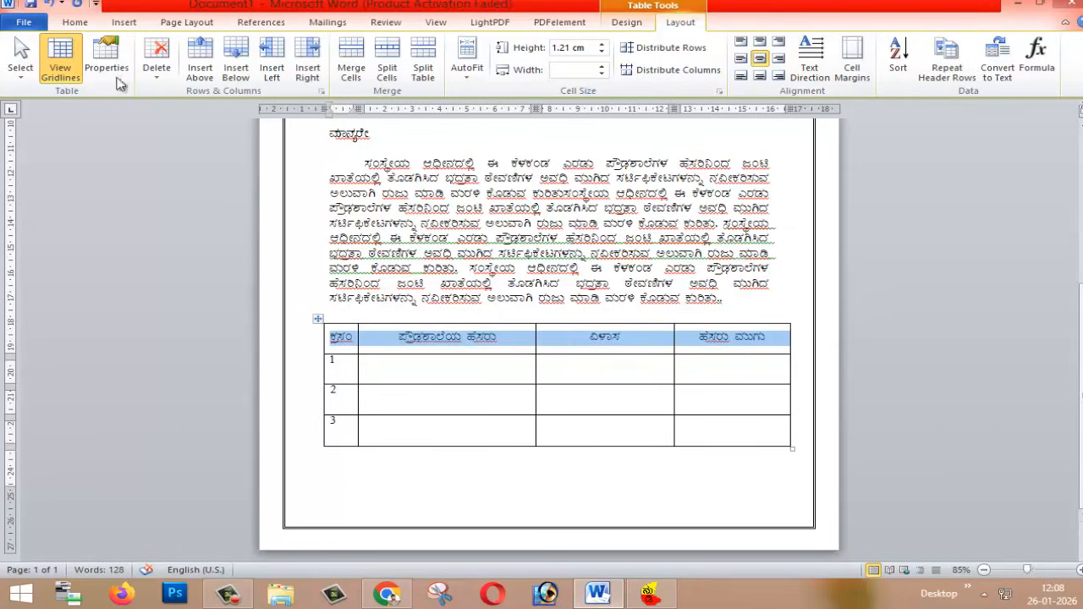
pyautogui.click(74, 22)
pyautogui.click(142, 69)
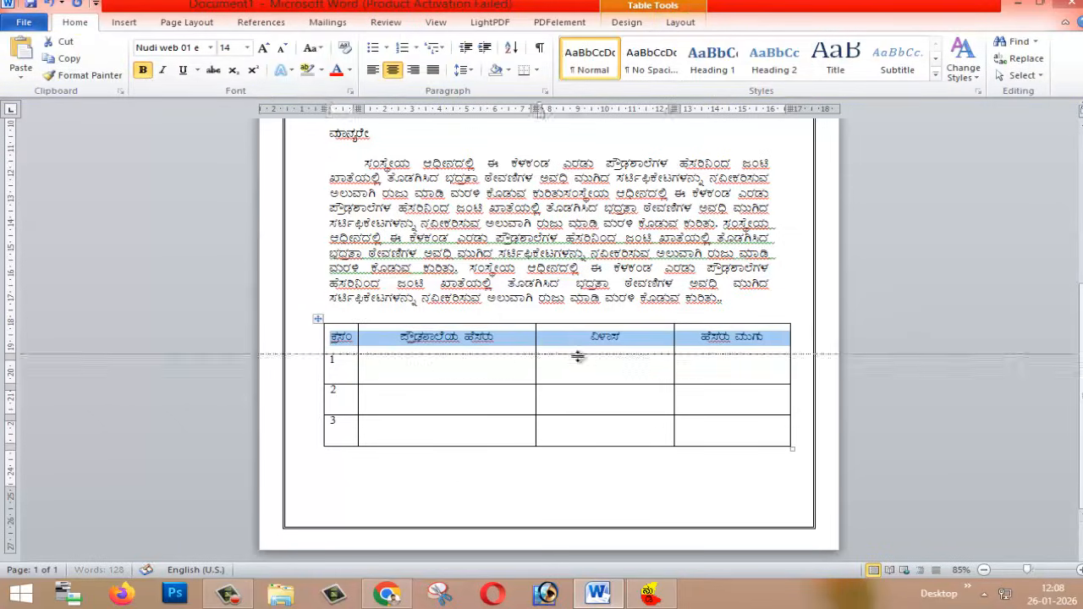
pyautogui.click(638, 368)
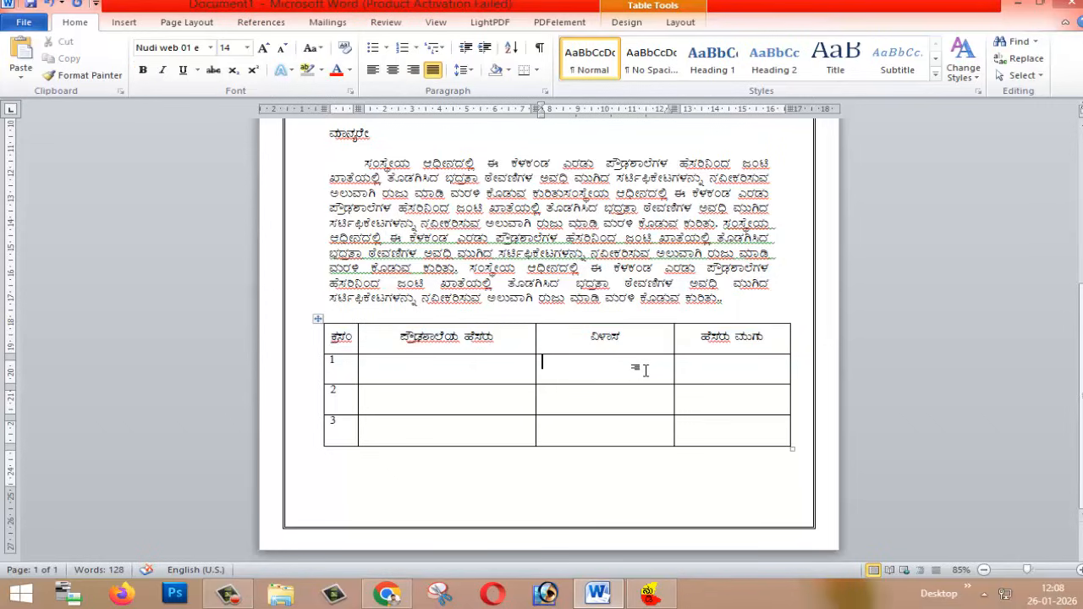
pyautogui.scroll(5, 647, 370)
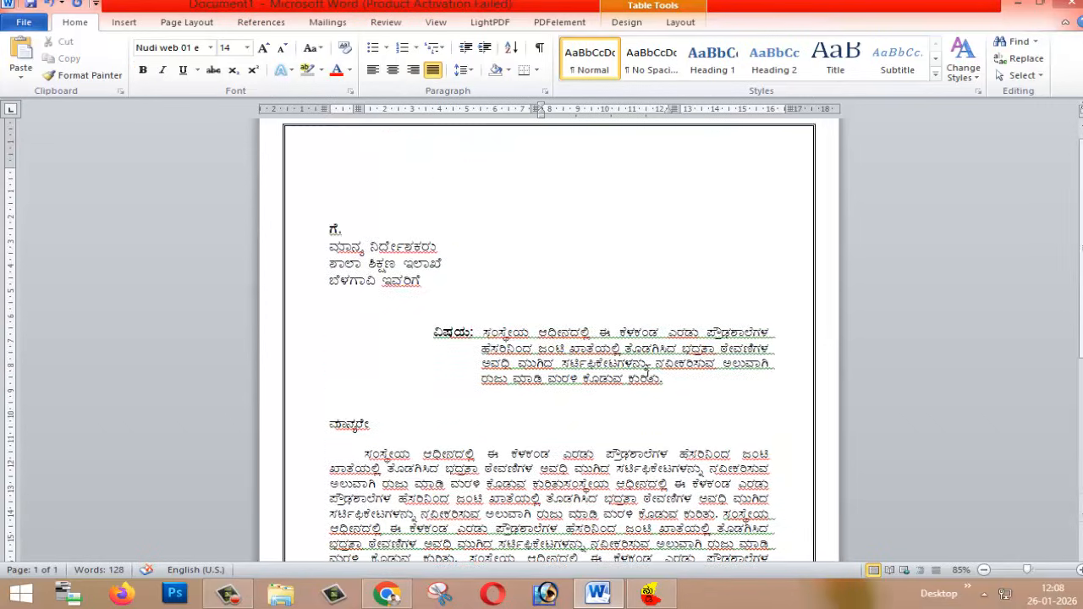
pyautogui.scroll(1, 647, 370)
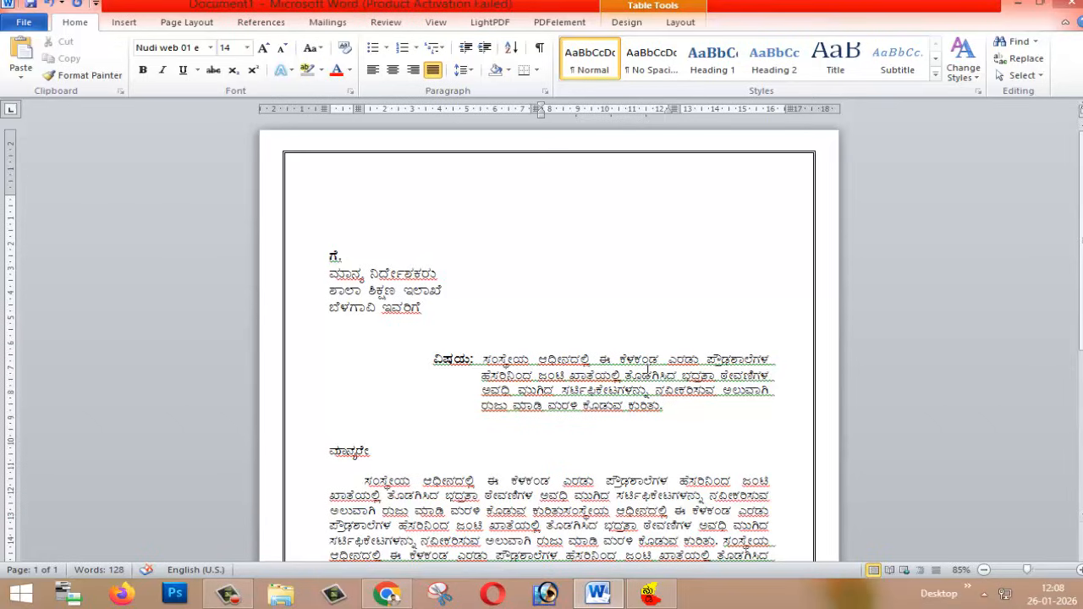